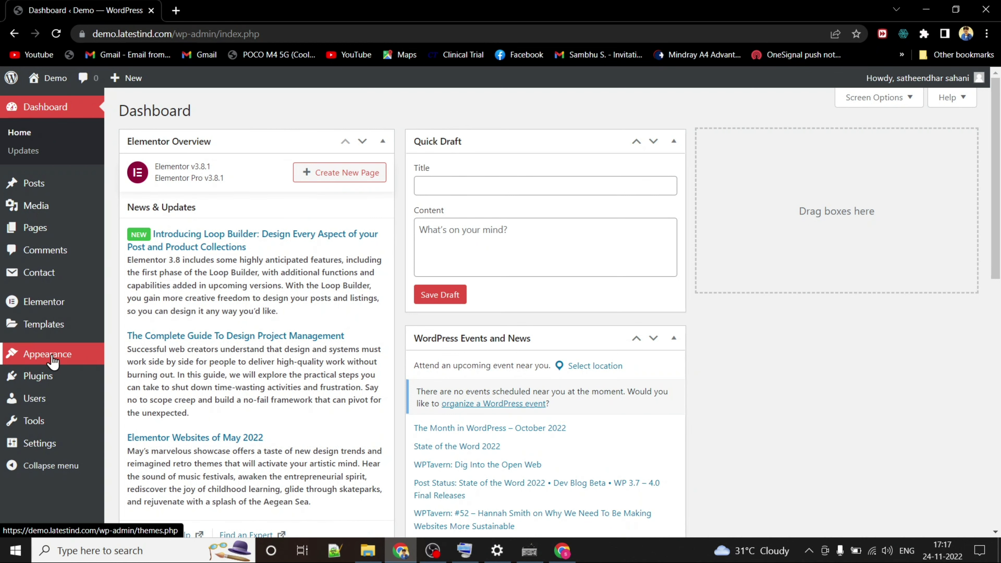
# Review the site's active theme and its installed plugins.
pyautogui.moveTo(71, 359)
pyautogui.click(136, 365)
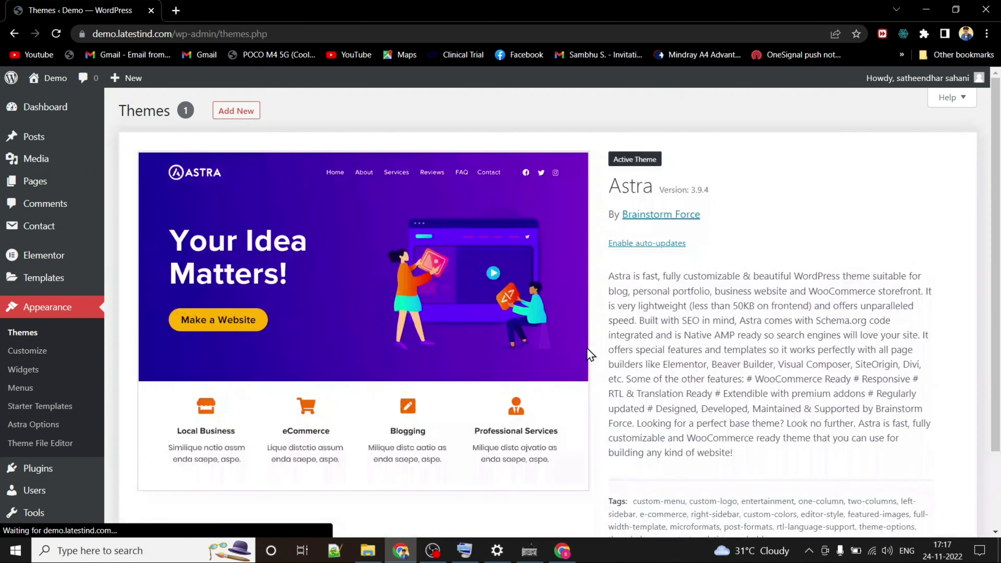
pyautogui.scroll(-3, 586, 348)
pyautogui.scroll(3, 662, 355)
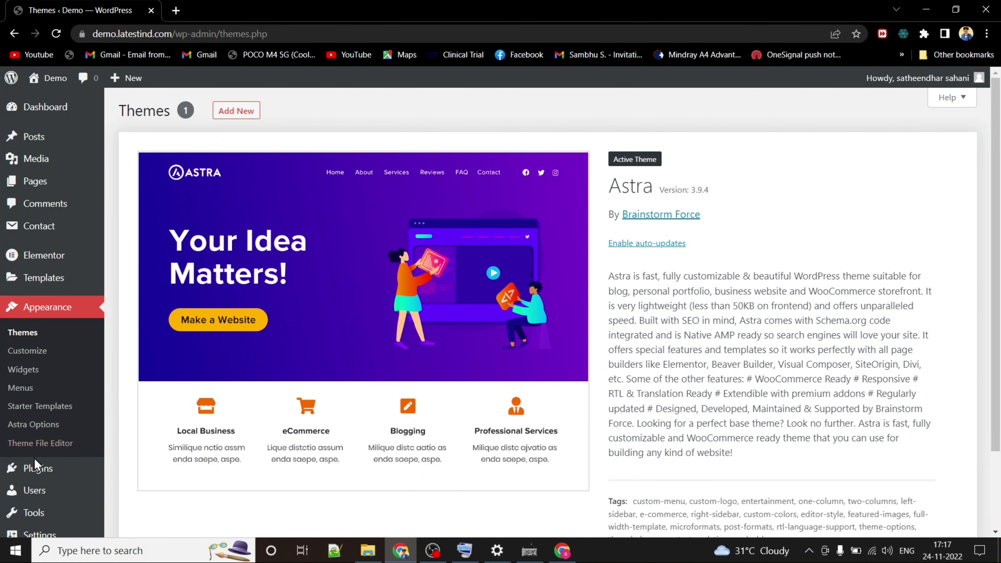
pyautogui.moveTo(37, 468)
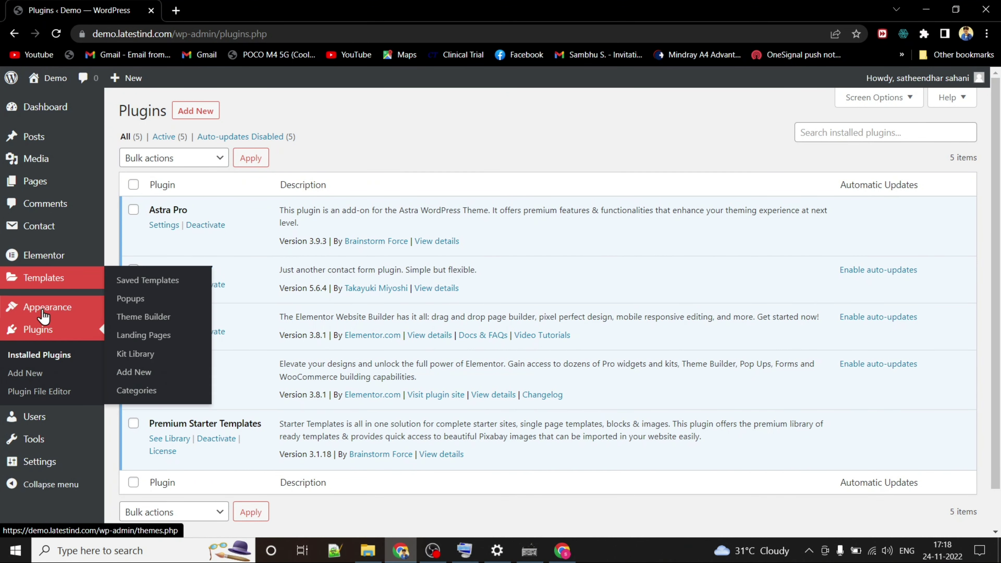
# Import home-salon.json from the Demo folder into the Elementor saved templates.
pyautogui.moveTo(40, 280)
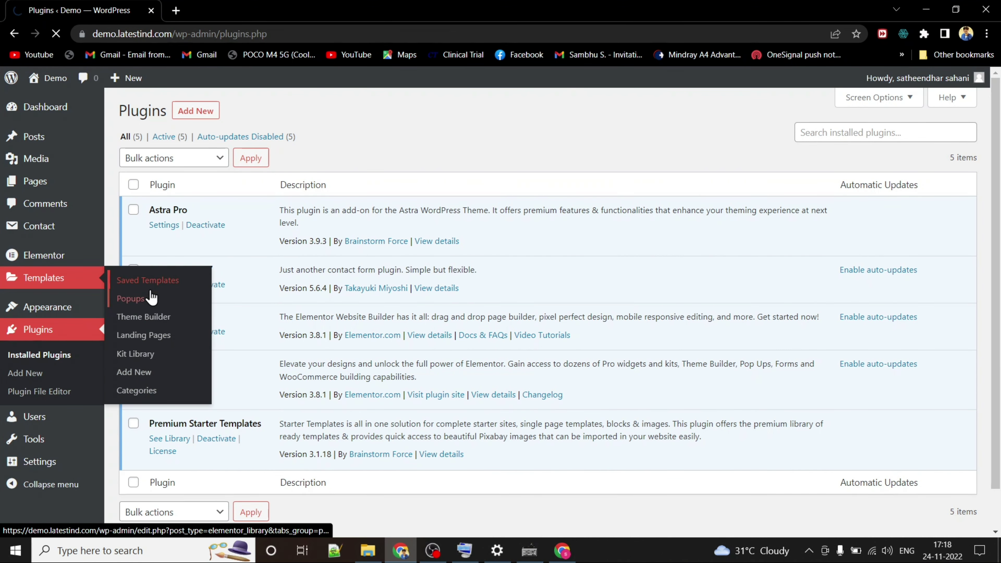
pyautogui.click(365, 113)
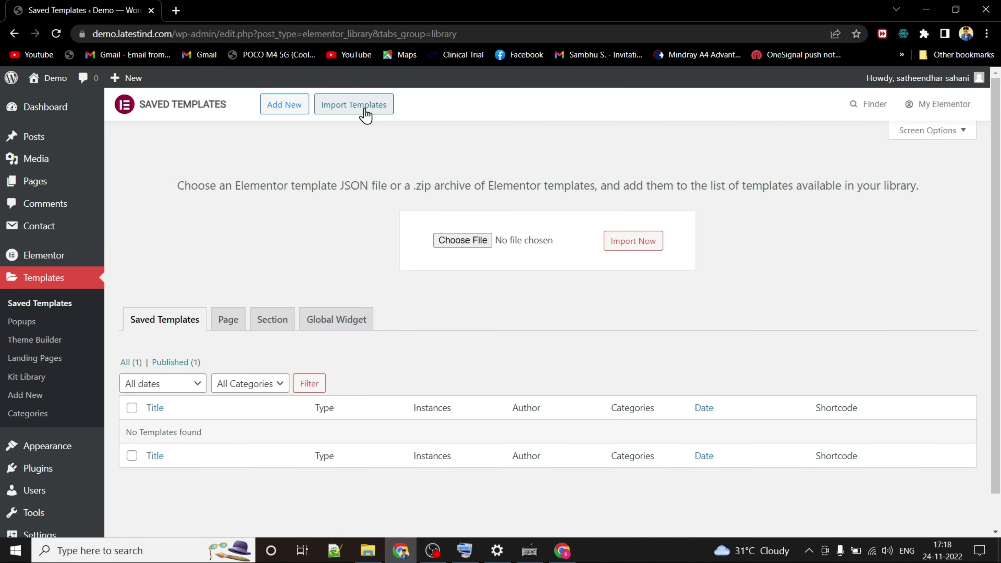
pyautogui.click(453, 240)
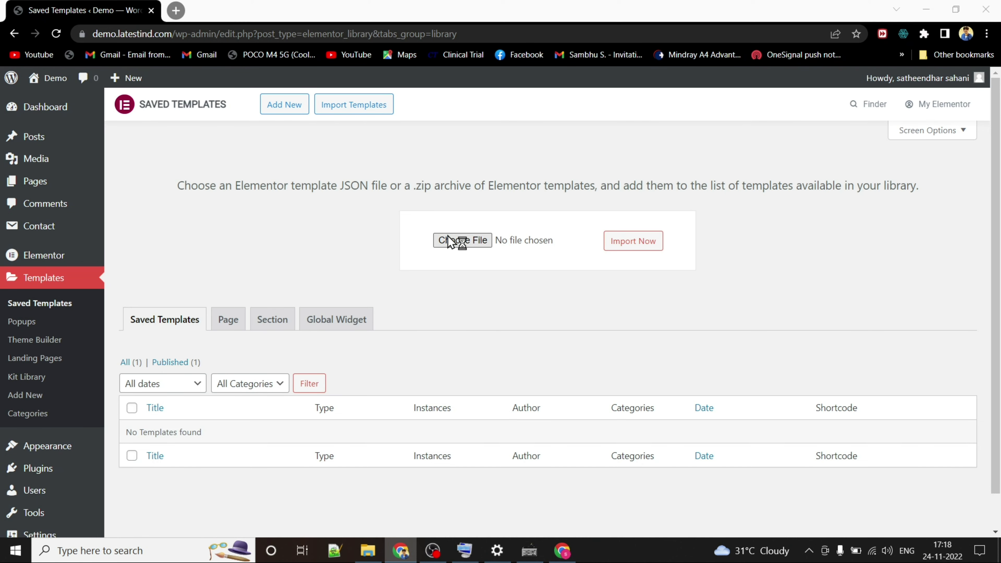
pyautogui.click(525, 112)
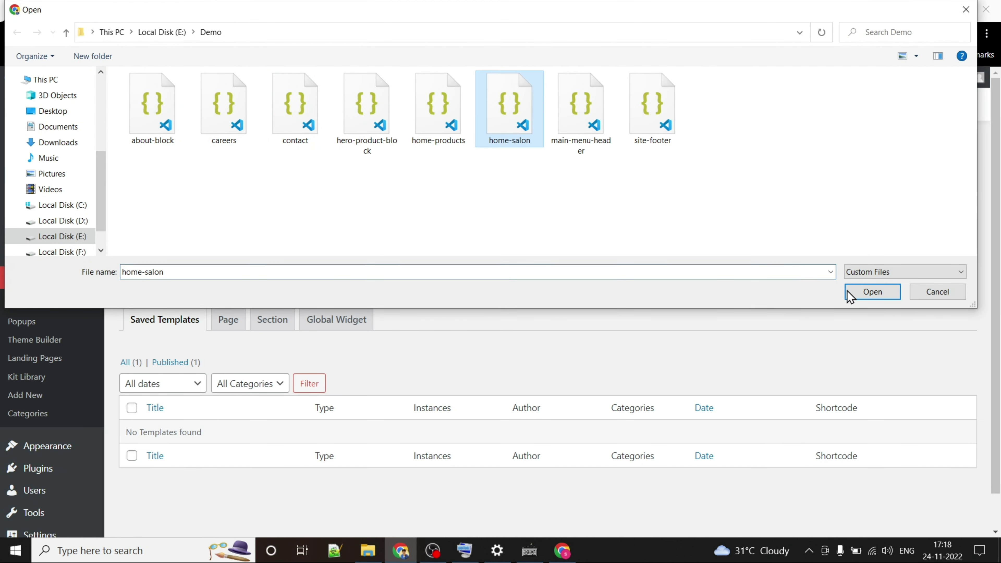
pyautogui.click(876, 295)
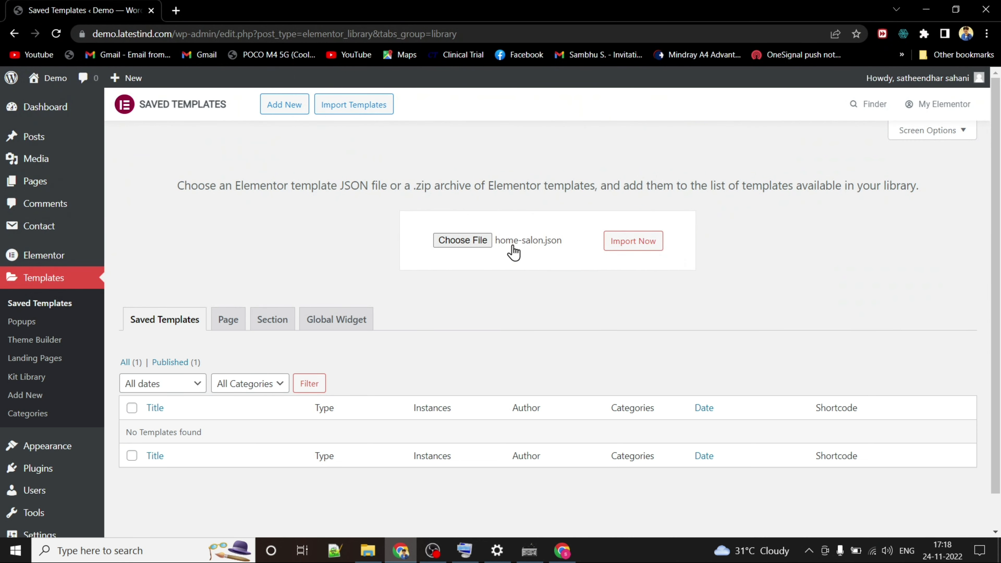
pyautogui.click(635, 249)
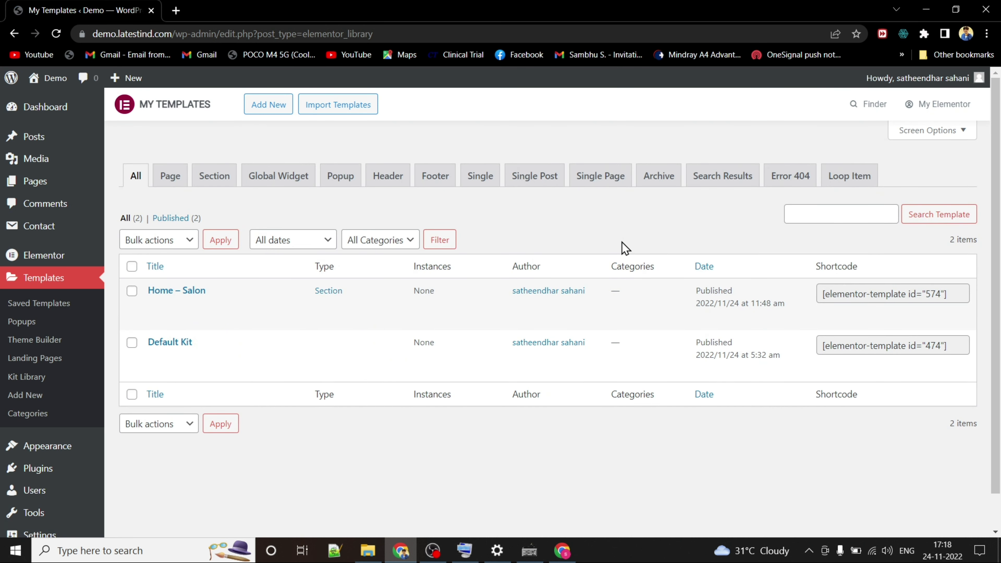
# Import site-footer.json from the Demo folder into the template library.
pyautogui.click(362, 109)
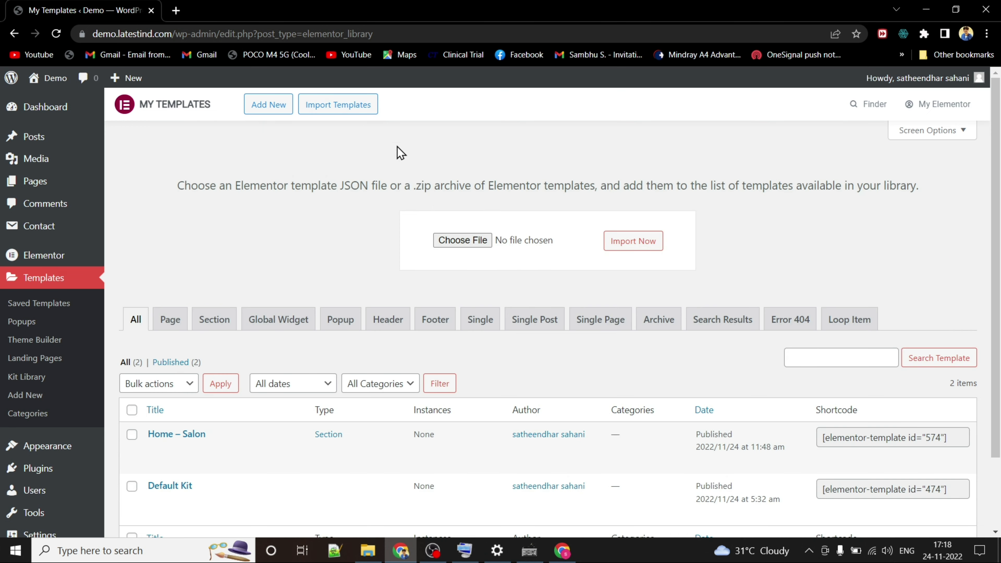
pyautogui.click(460, 241)
pyautogui.click(655, 115)
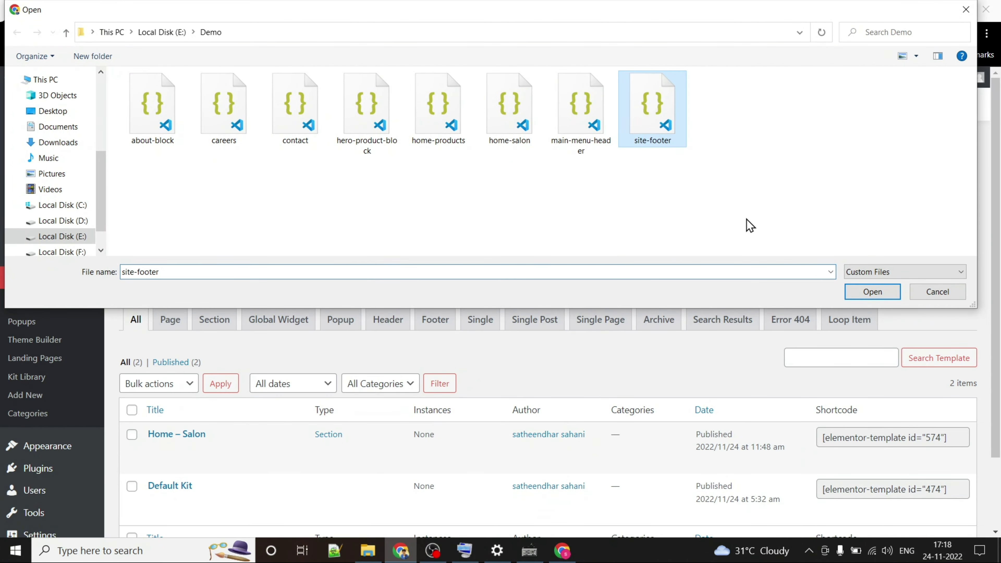
pyautogui.click(880, 295)
pyautogui.click(630, 242)
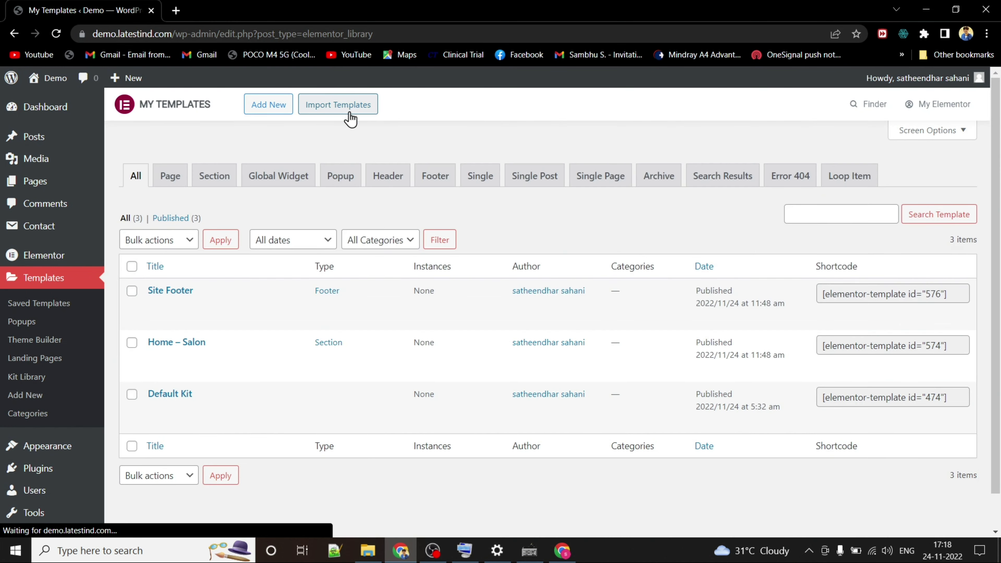
# Import main-menu-header.json from the Demo folder into the template library.
pyautogui.click(348, 110)
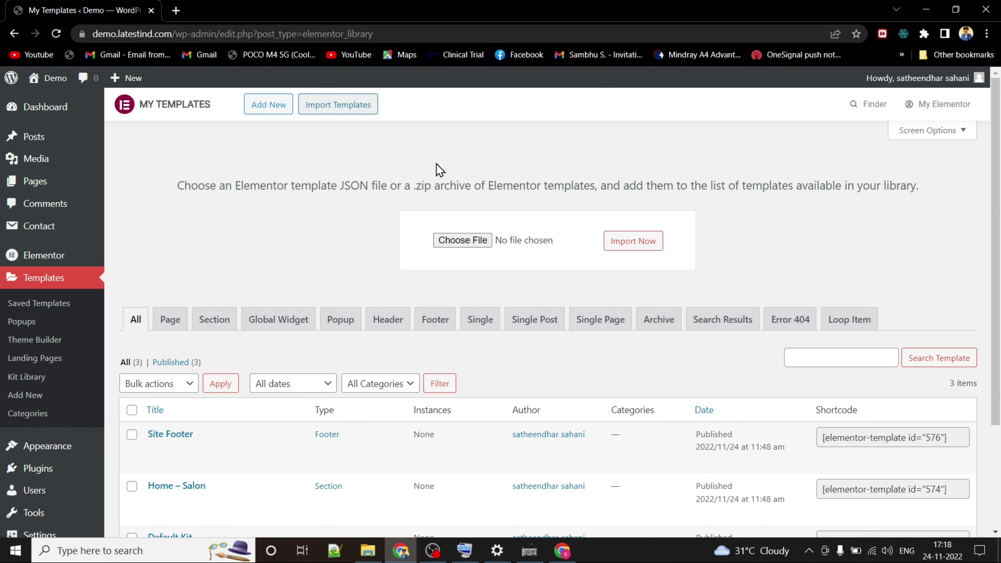
pyautogui.click(460, 241)
pyautogui.click(613, 118)
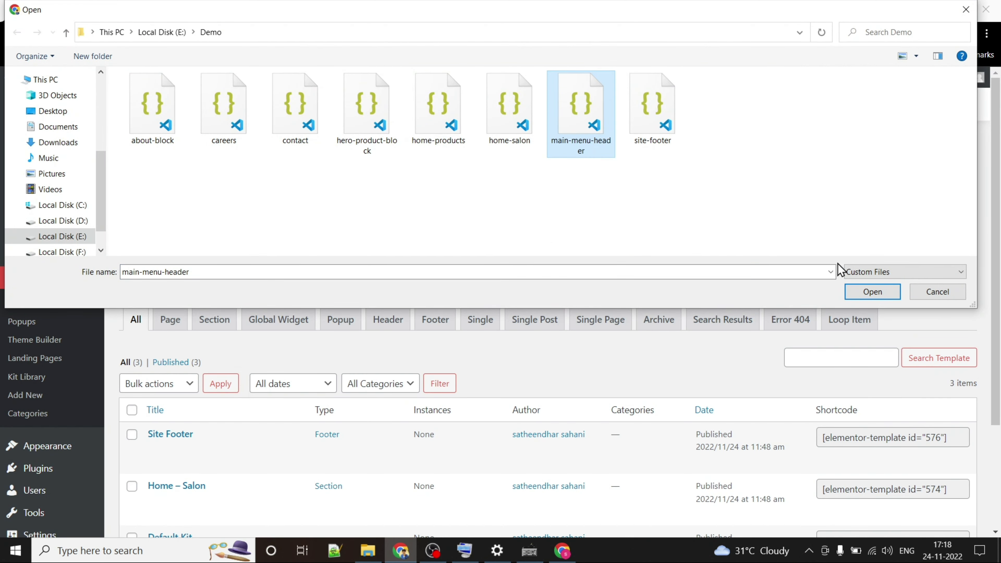
pyautogui.click(854, 290)
pyautogui.click(624, 237)
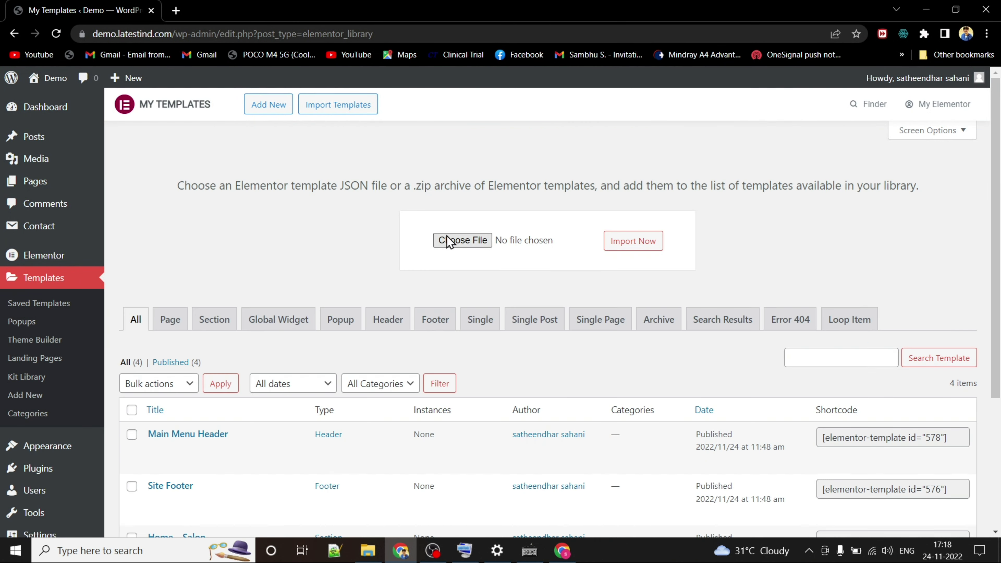
# Choose home-products.json from the Demo folder as the template file to import.
pyautogui.click(449, 241)
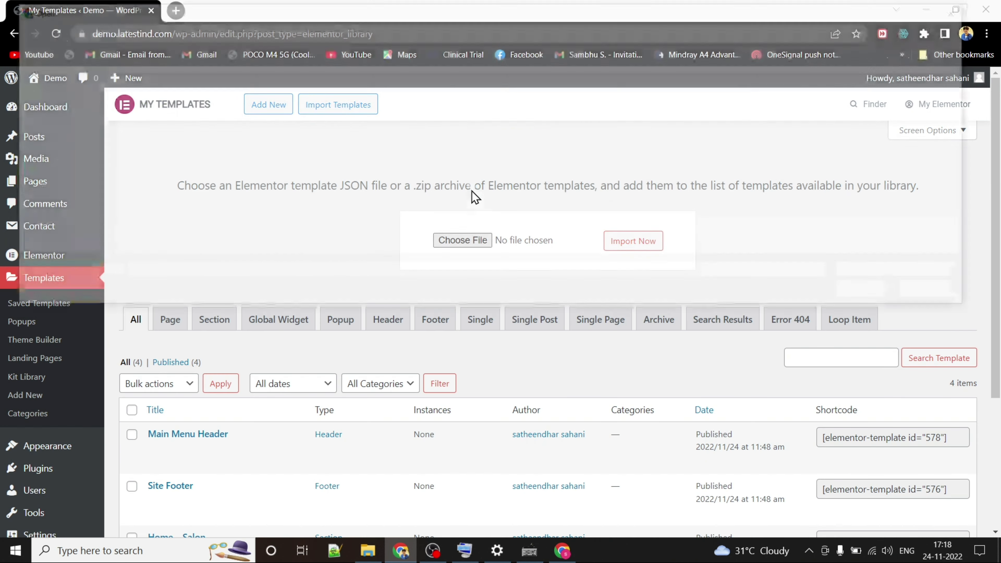
pyautogui.click(441, 118)
pyautogui.click(884, 291)
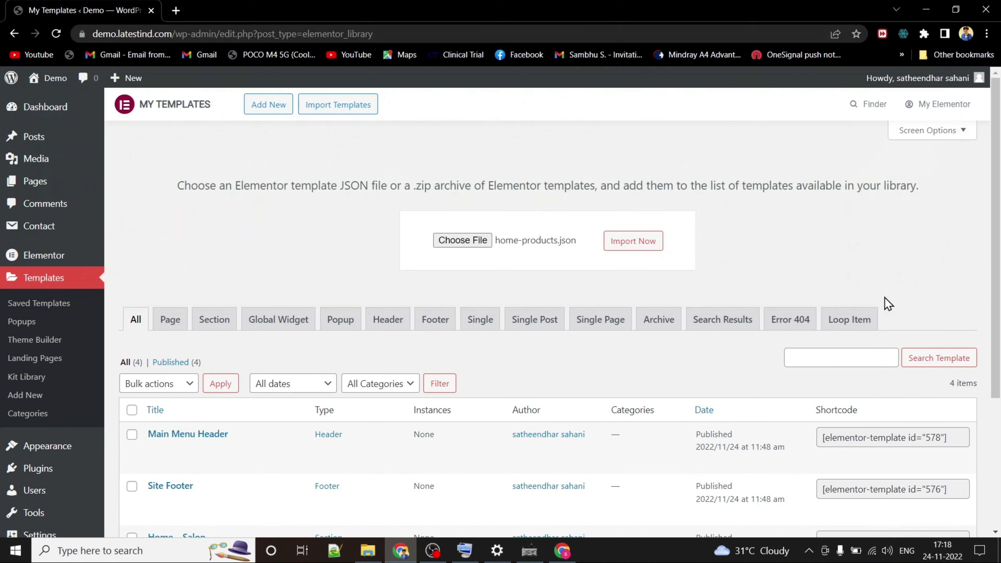
# Open the same templates page in a second browser tab and import the chosen home-products.json in the first one.
pyautogui.click(403, 32)
pyautogui.hotkey('ctrl', 'c')
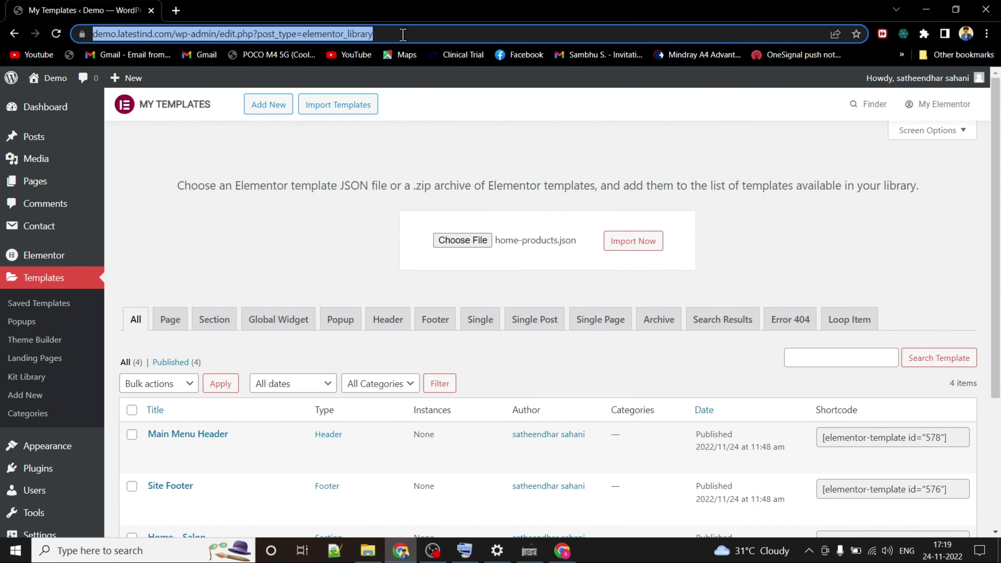
pyautogui.click(176, 11)
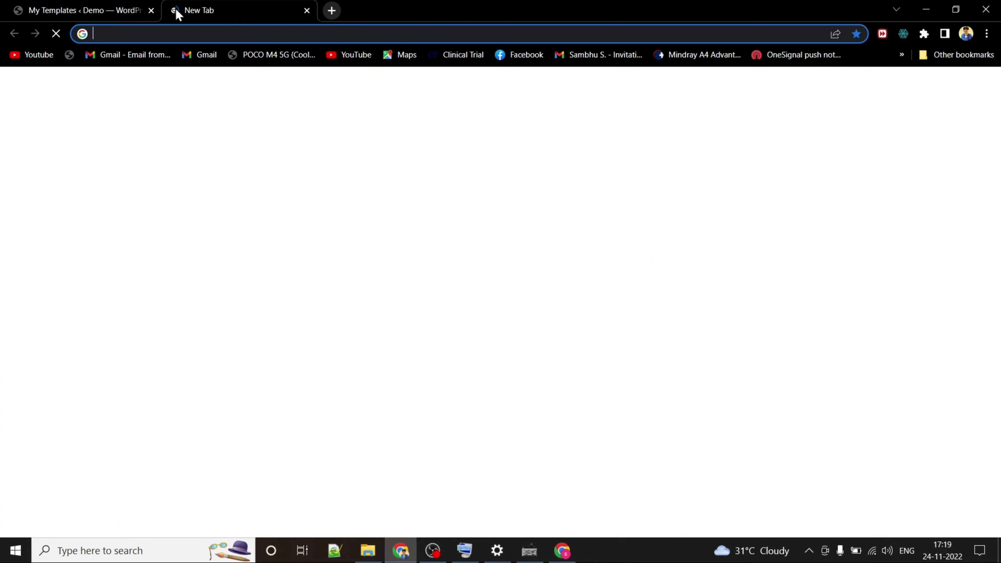
pyautogui.hotkey('ctrl', 'v')
pyautogui.press('Return')
pyautogui.click(75, 7)
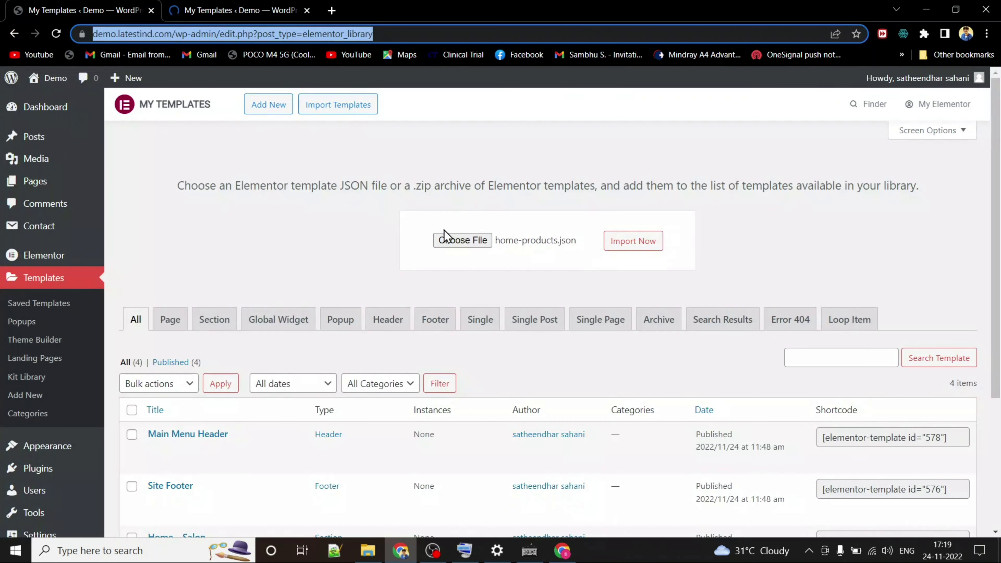
pyautogui.click(631, 245)
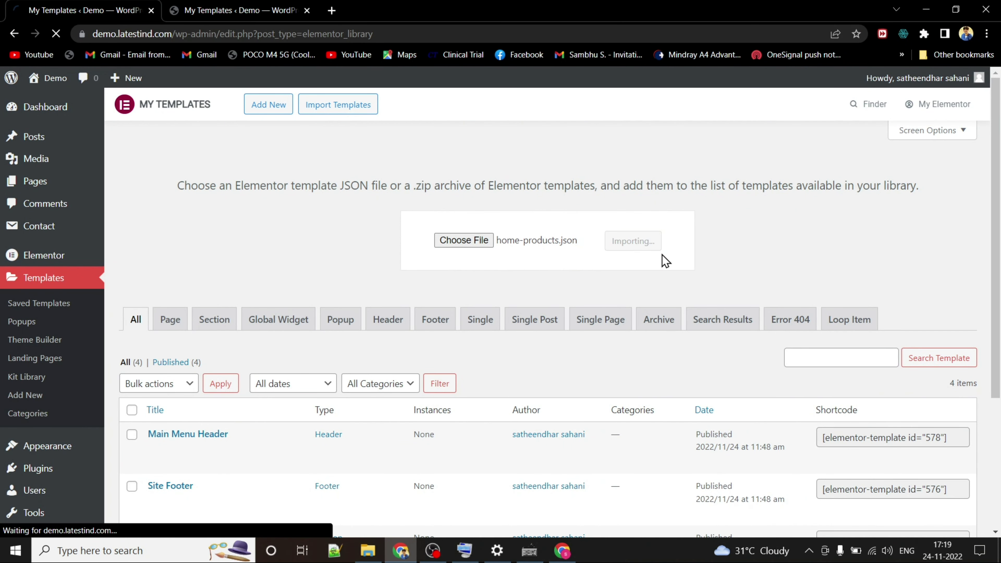
# Import hero-product-block.json into the template library from the second browser tab.
pyautogui.click(237, 9)
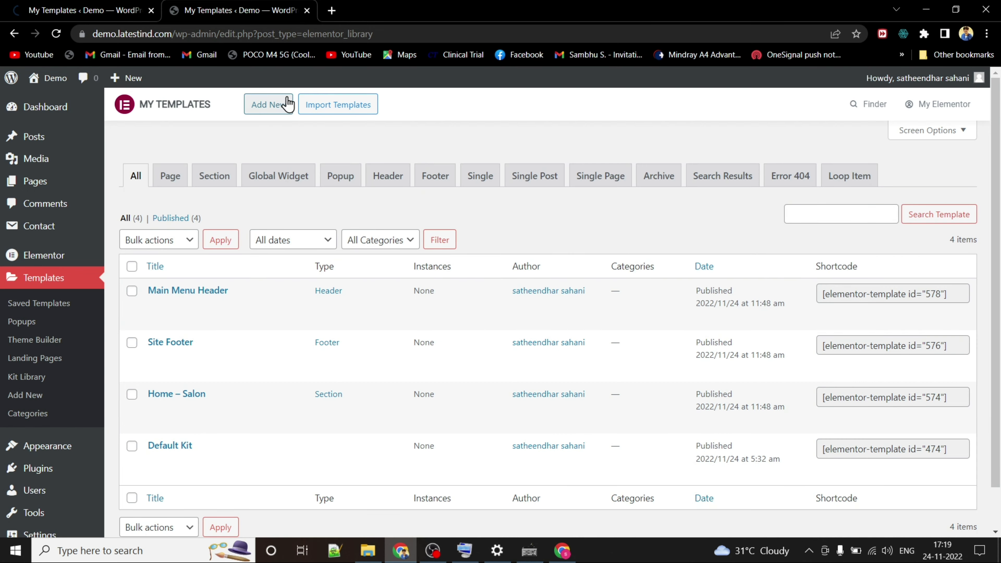
pyautogui.click(319, 113)
pyautogui.click(457, 242)
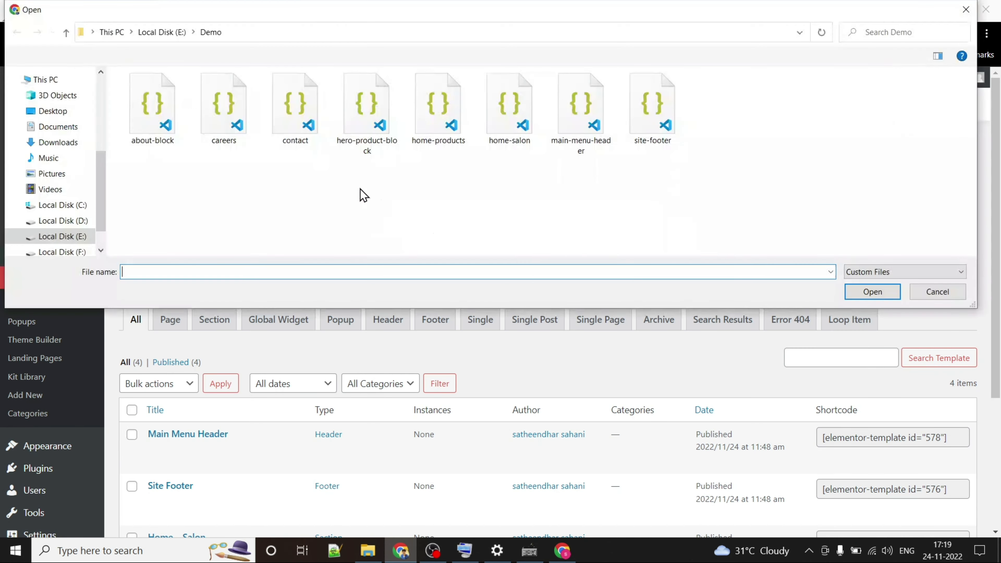
pyautogui.click(399, 127)
pyautogui.click(872, 292)
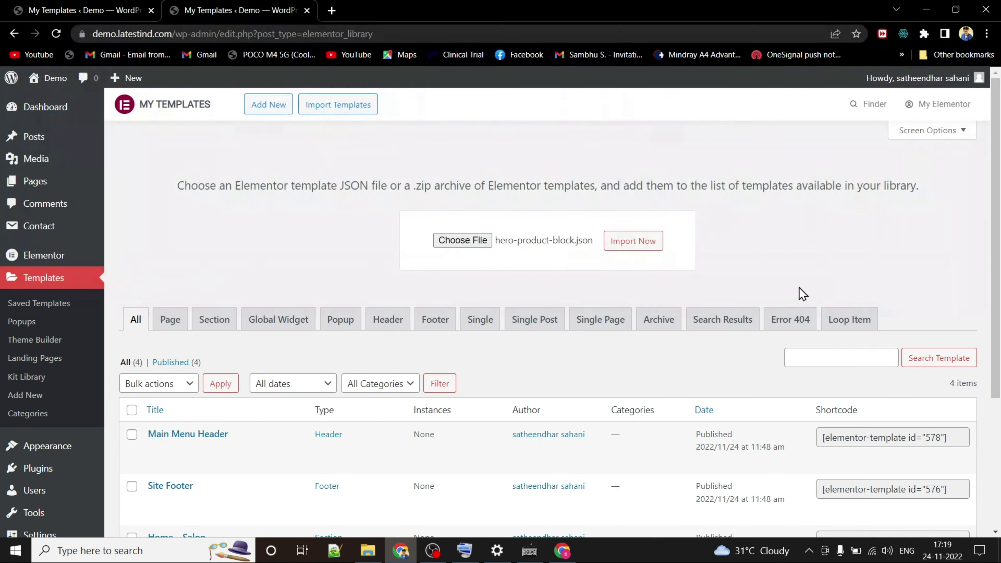
pyautogui.click(634, 242)
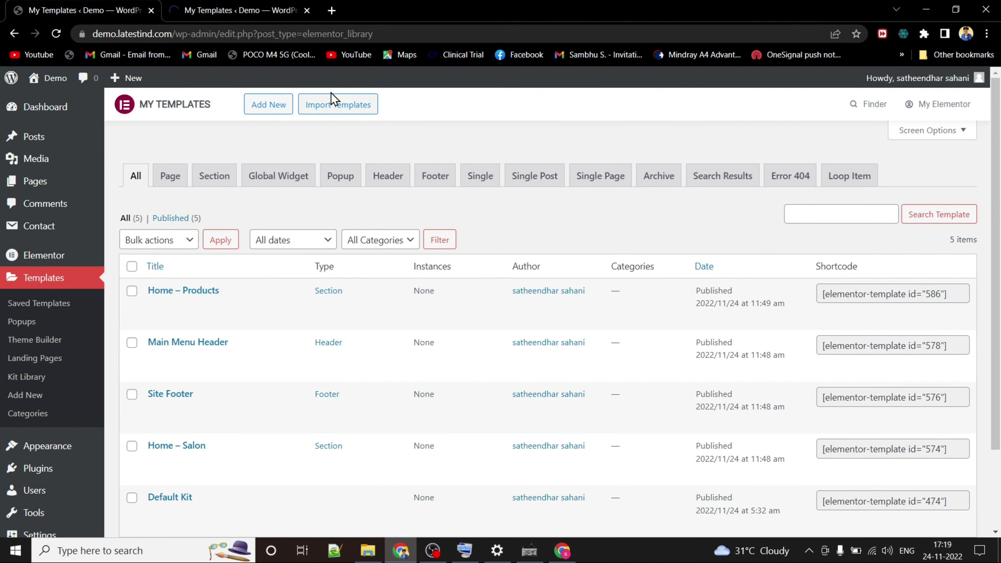
# Import contact.json from the Demo folder using the first browser tab.
pyautogui.click(335, 104)
pyautogui.click(458, 239)
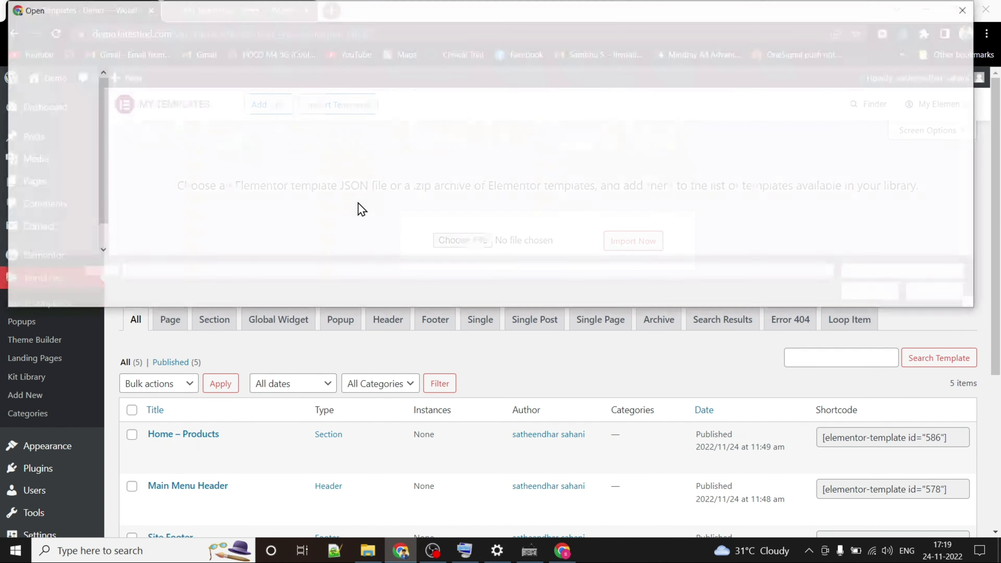
pyautogui.click(280, 126)
pyautogui.click(863, 292)
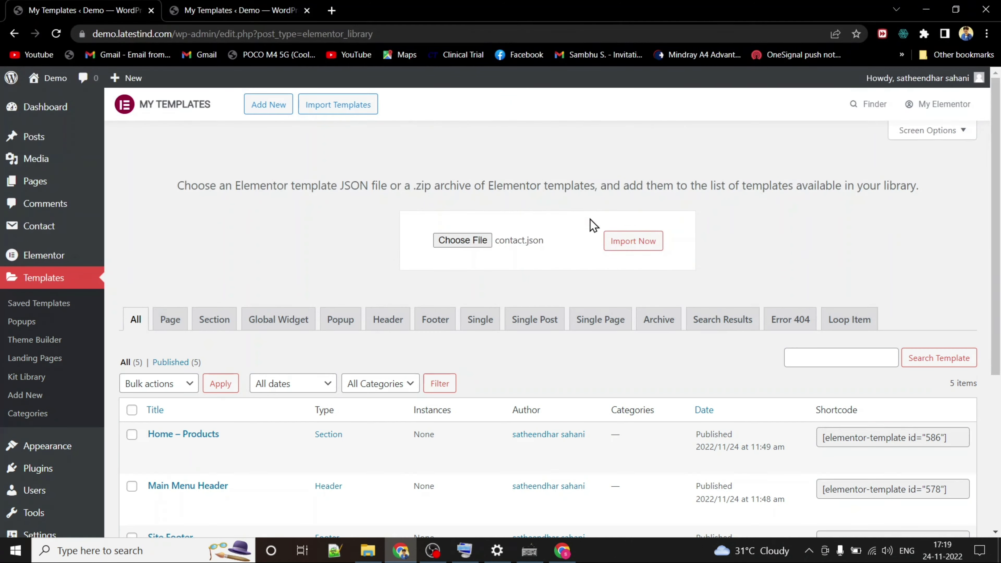
pyautogui.click(634, 239)
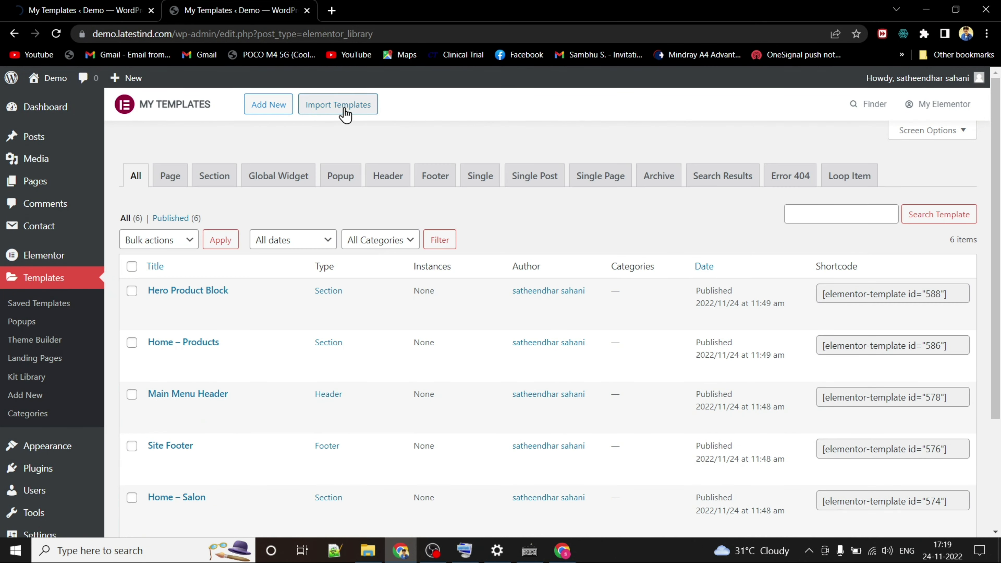
# Import careers.json from the Demo folder using the second browser tab.
pyautogui.click(345, 110)
pyautogui.click(471, 241)
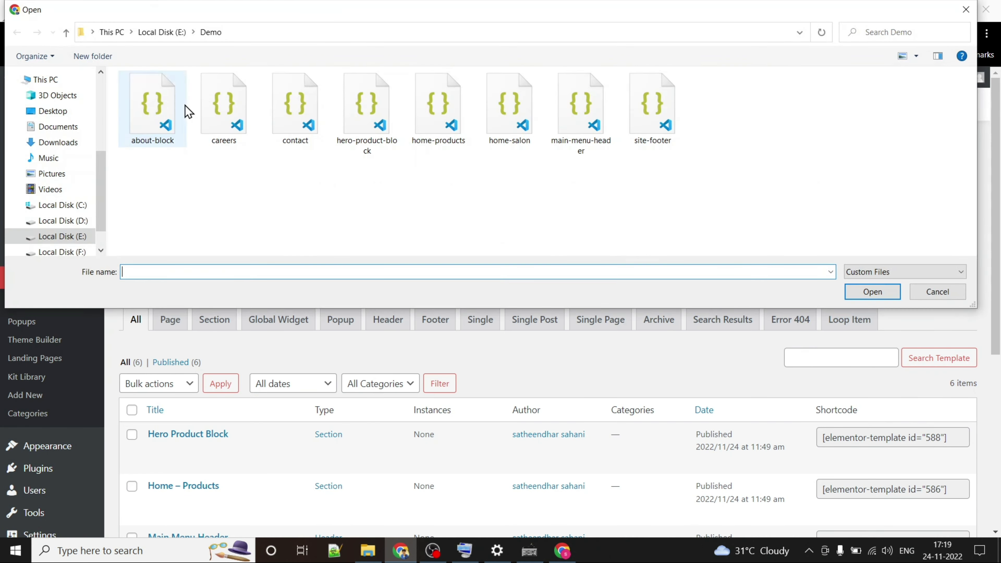
pyautogui.click(248, 125)
pyautogui.click(852, 292)
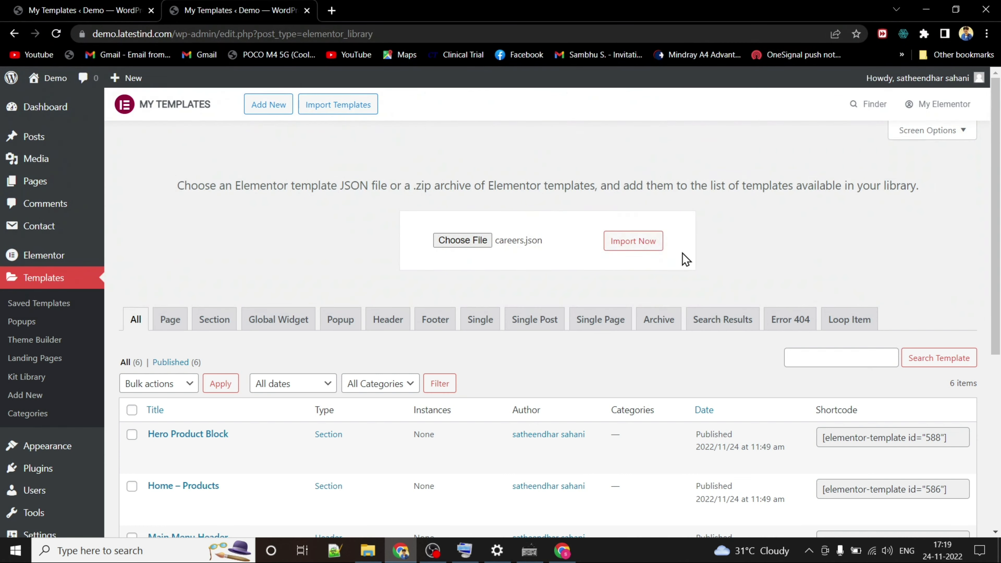
pyautogui.click(659, 242)
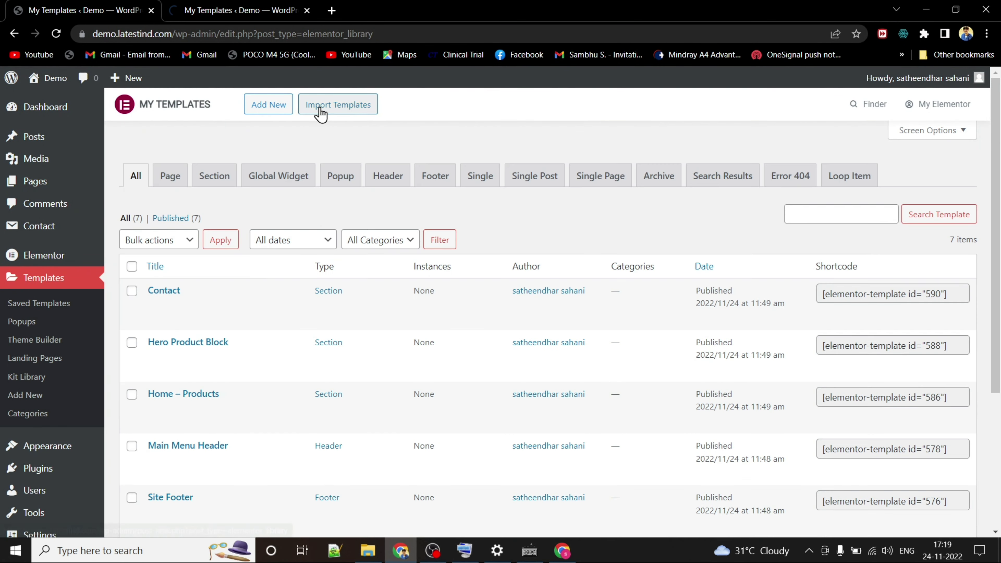
# Import about-block.json in the first browser tab, close the second tab and check the list of imported templates.
pyautogui.click(325, 107)
pyautogui.click(455, 243)
pyautogui.click(152, 111)
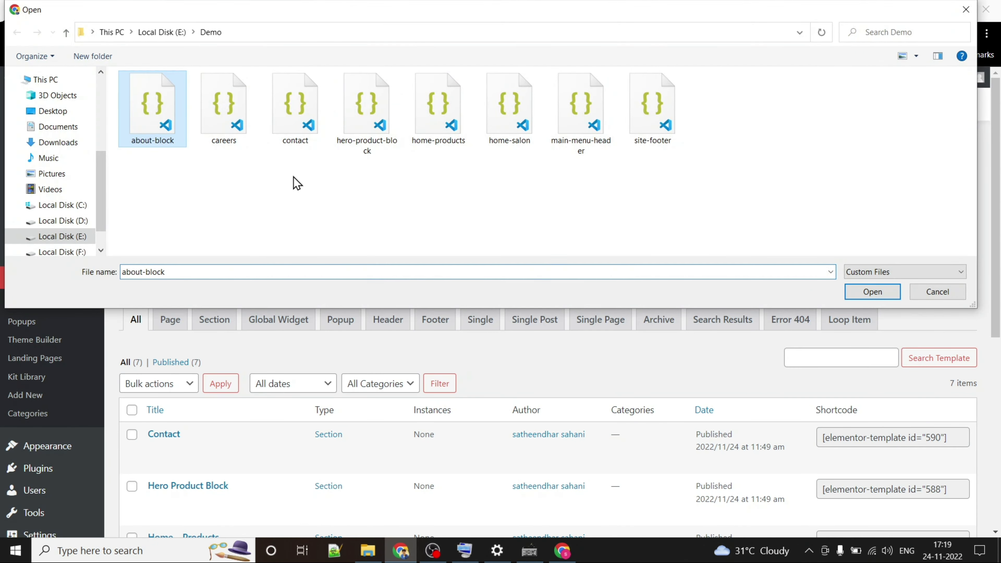
pyautogui.click(871, 292)
pyautogui.click(633, 241)
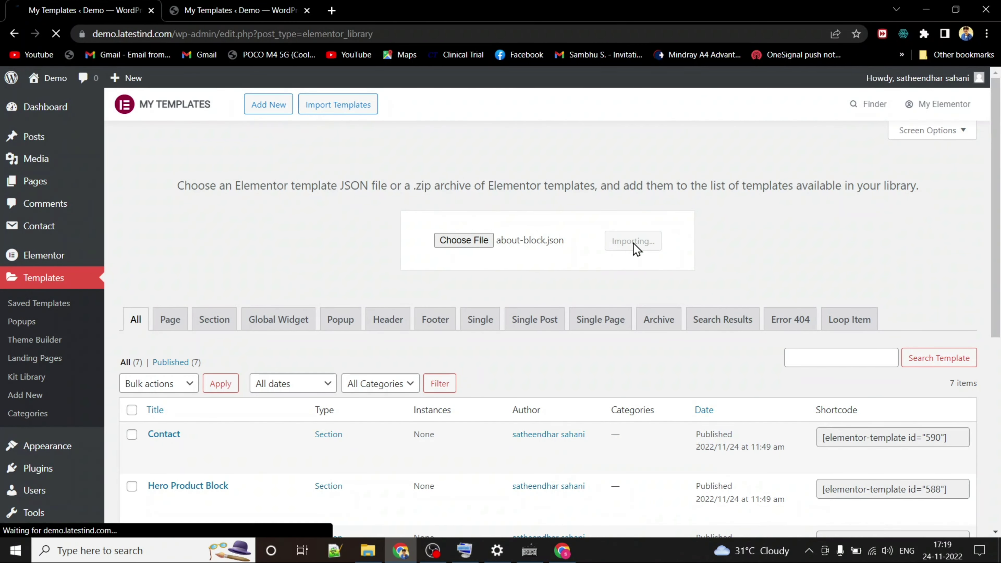
pyautogui.click(307, 10)
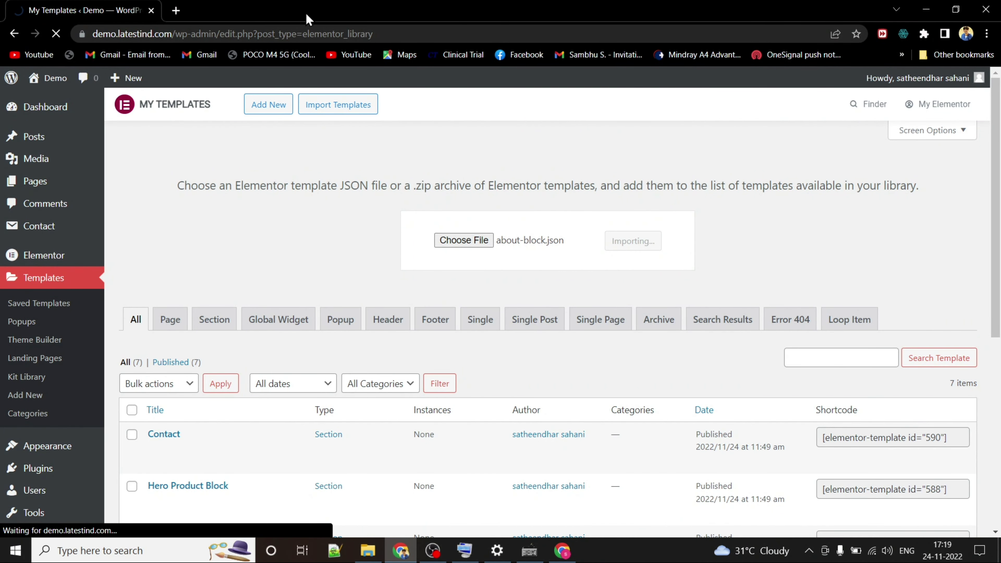
pyautogui.scroll(-5, 509, 146)
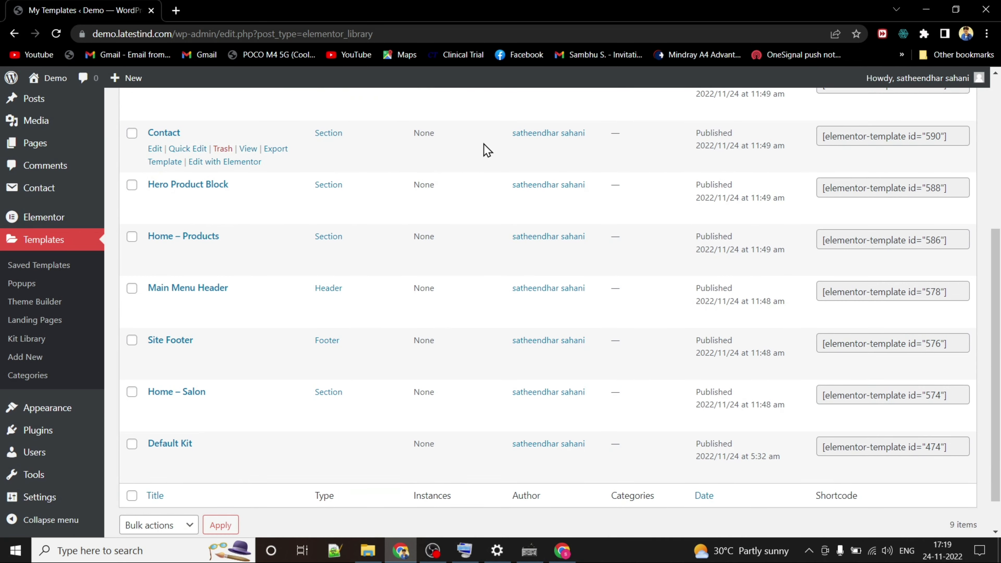
# Review the titles and types of the imported templates in the saved templates list.
pyautogui.scroll(5, 485, 148)
pyautogui.moveTo(127, 154)
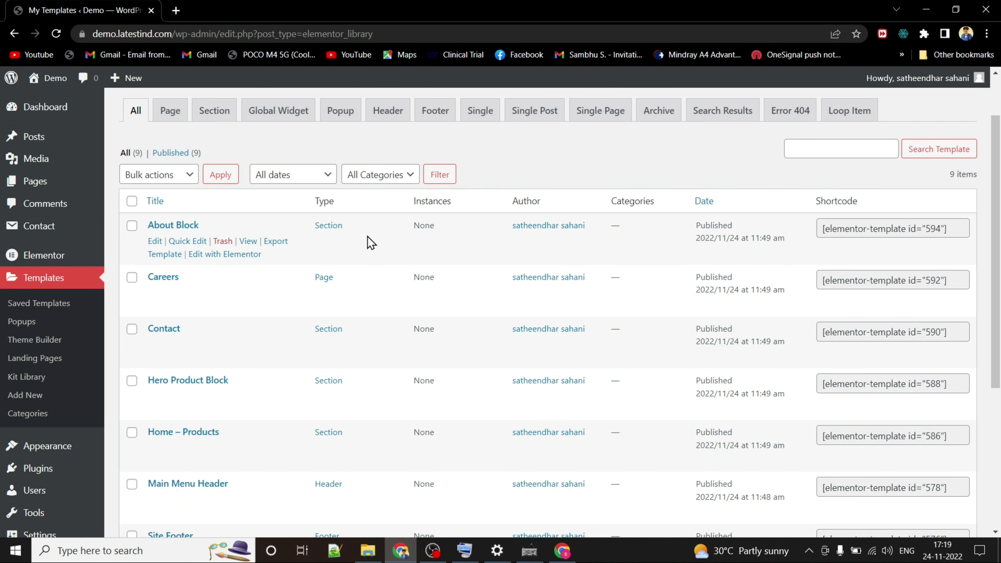
pyautogui.scroll(-2, 369, 241)
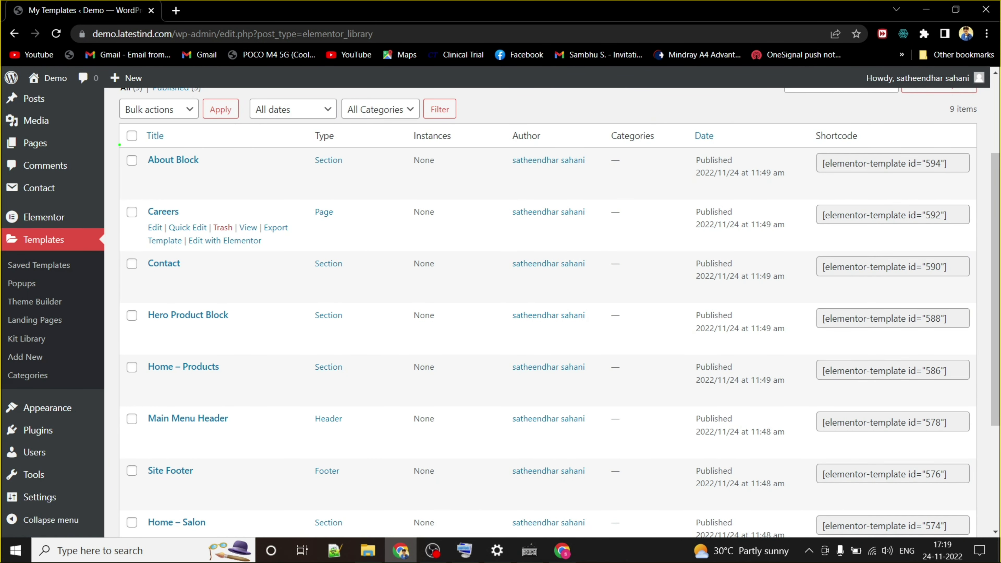
pyautogui.moveTo(119, 144); pyautogui.dragTo(286, 535)
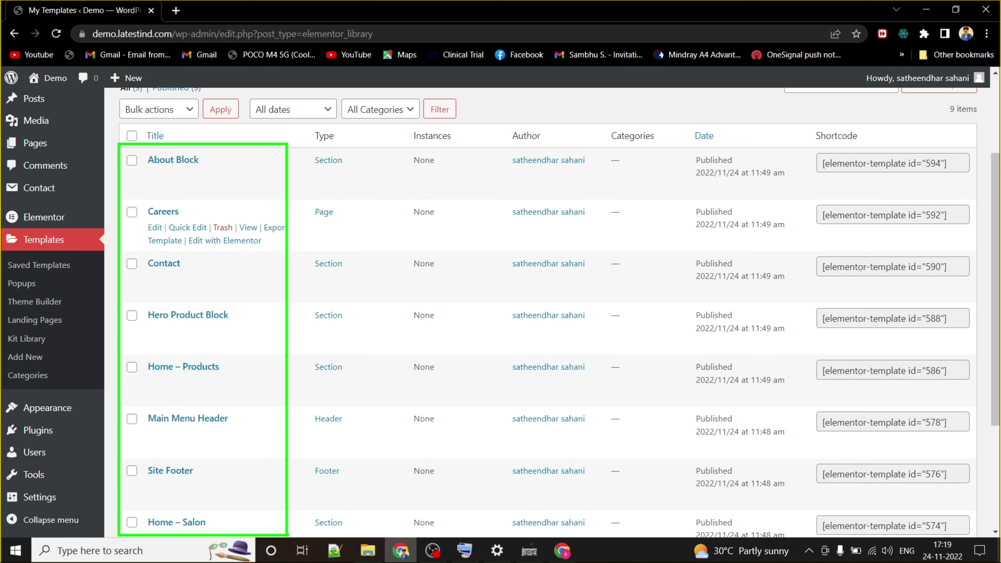
pyautogui.press('Escape')
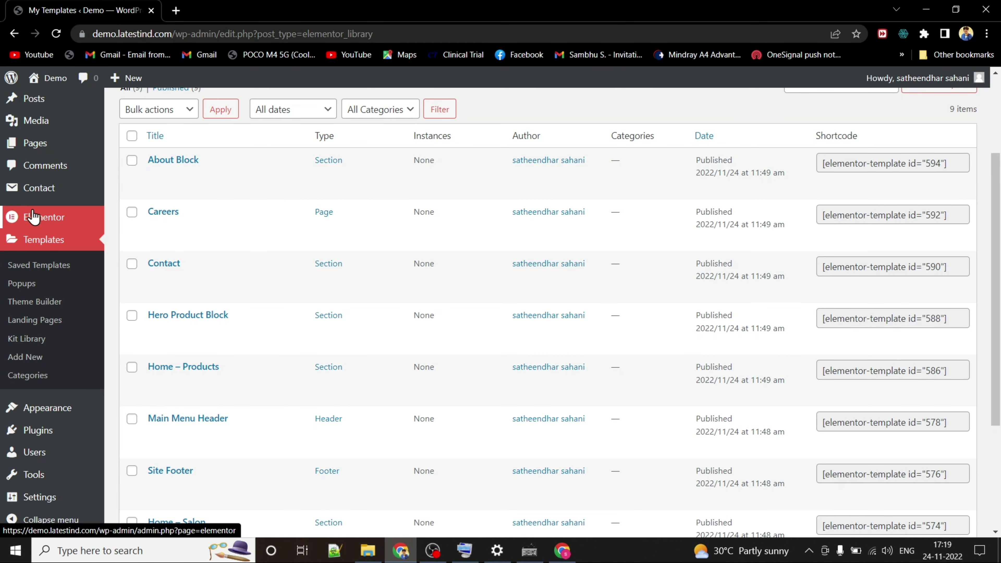
# Create a new page titled Home and open it in the Elementor editor.
pyautogui.moveTo(31, 153)
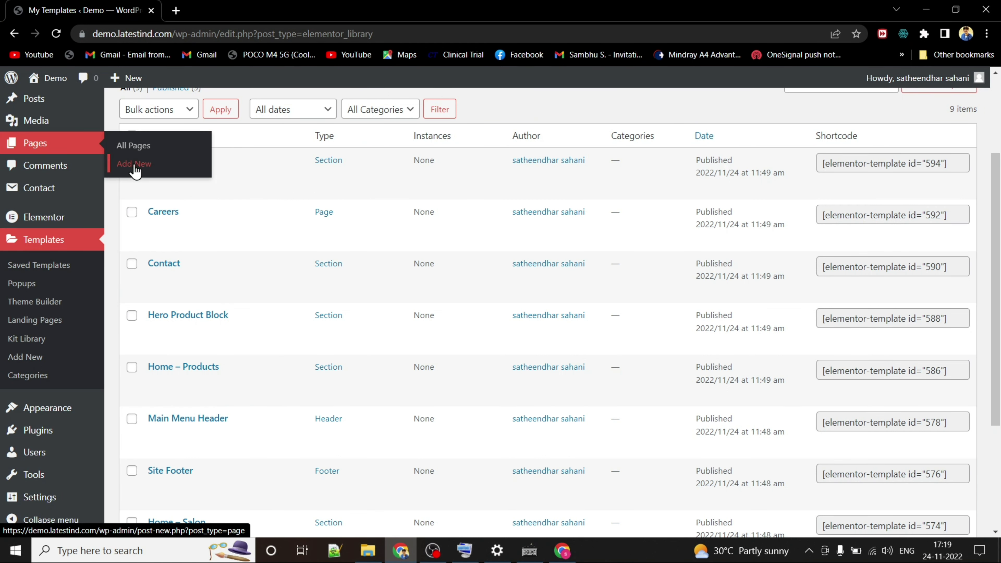
pyautogui.click(149, 172)
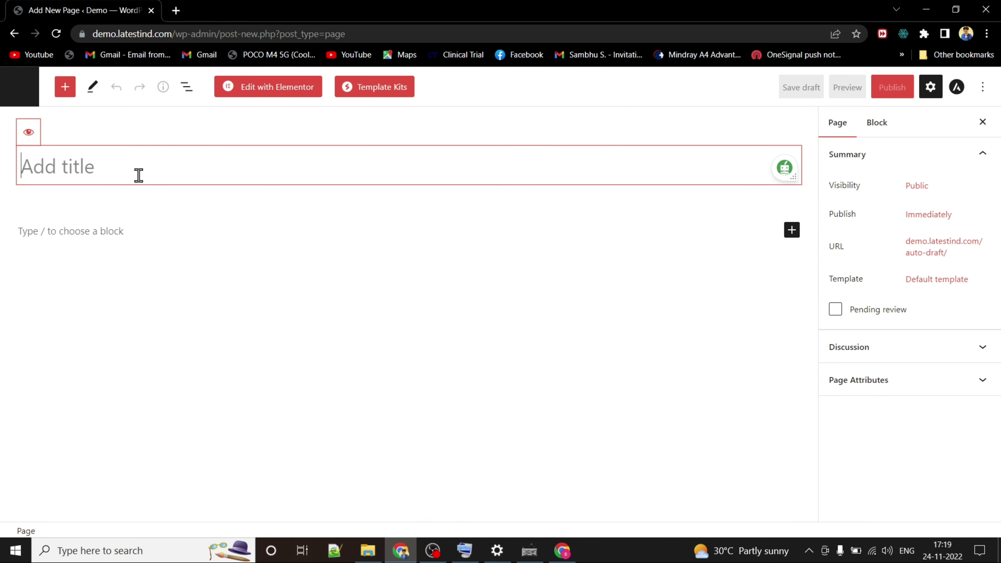
pyautogui.write('Home')
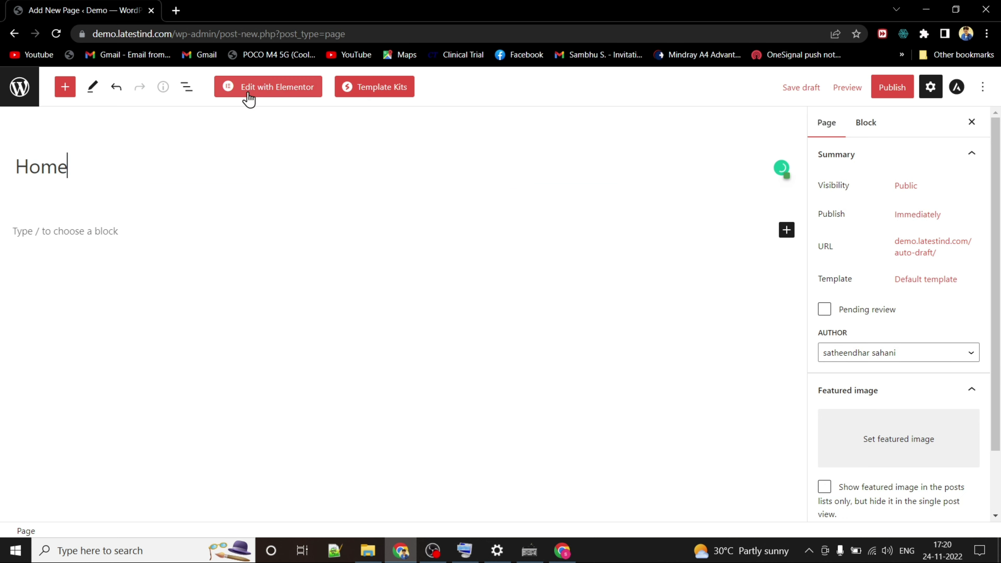
pyautogui.click(243, 90)
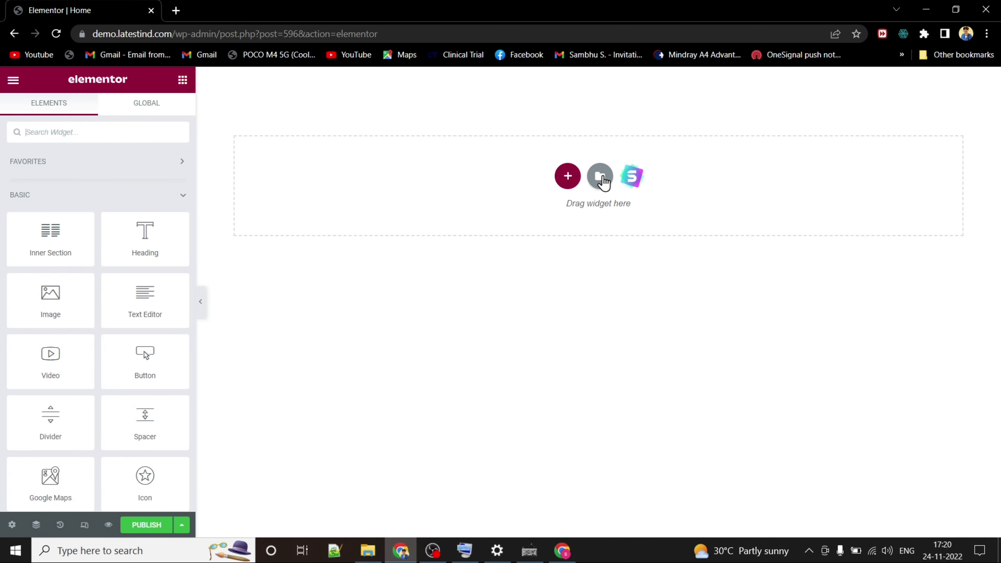
# Insert the saved Main Menu Header template into the page, followed by the Home – Salon template.
pyautogui.click(600, 178)
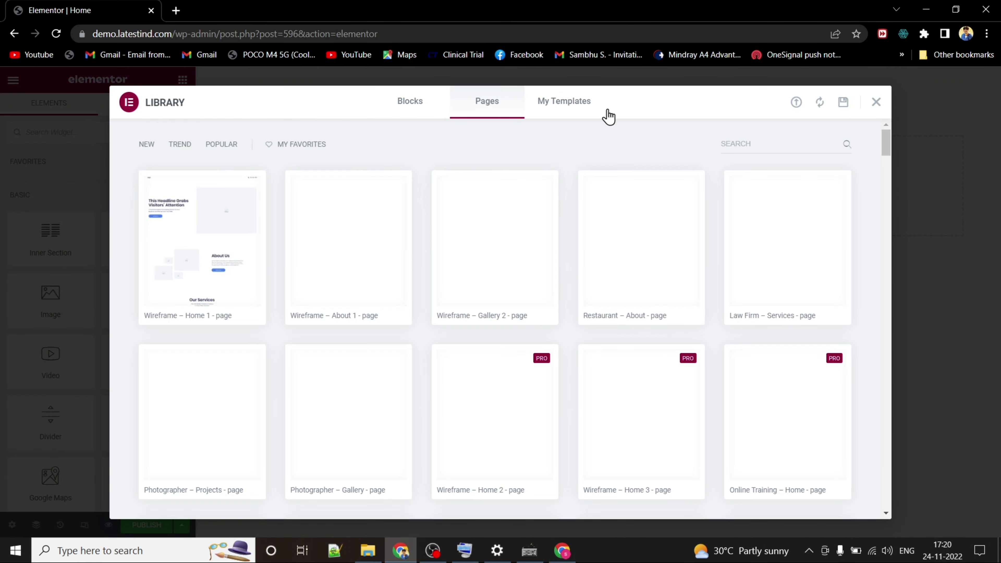
pyautogui.click(586, 103)
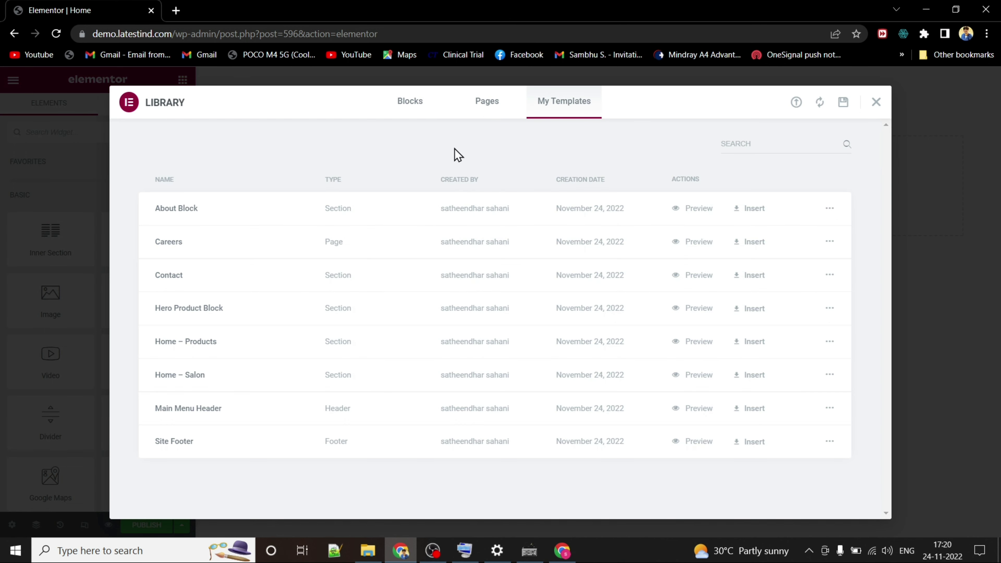
pyautogui.click(748, 410)
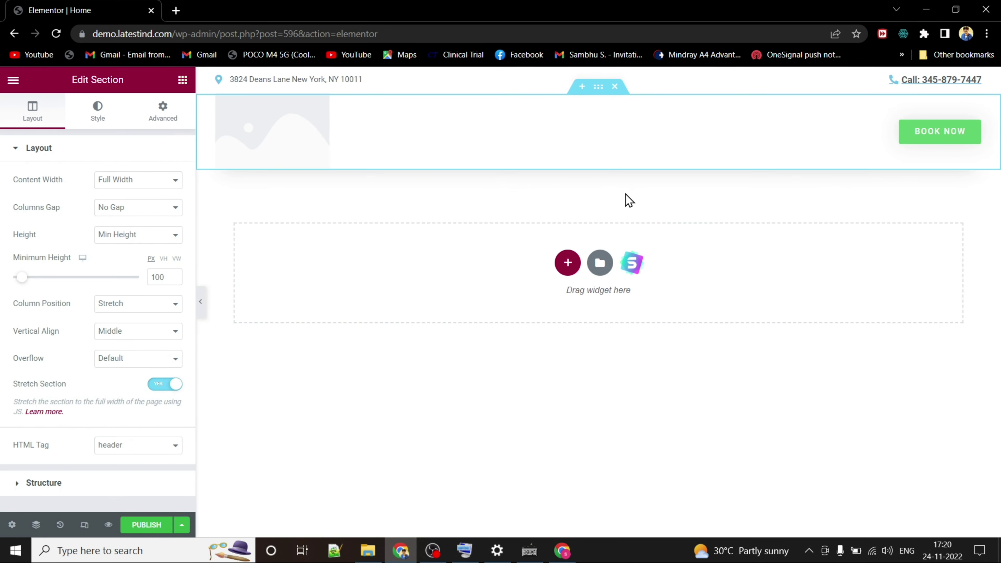
pyautogui.click(600, 263)
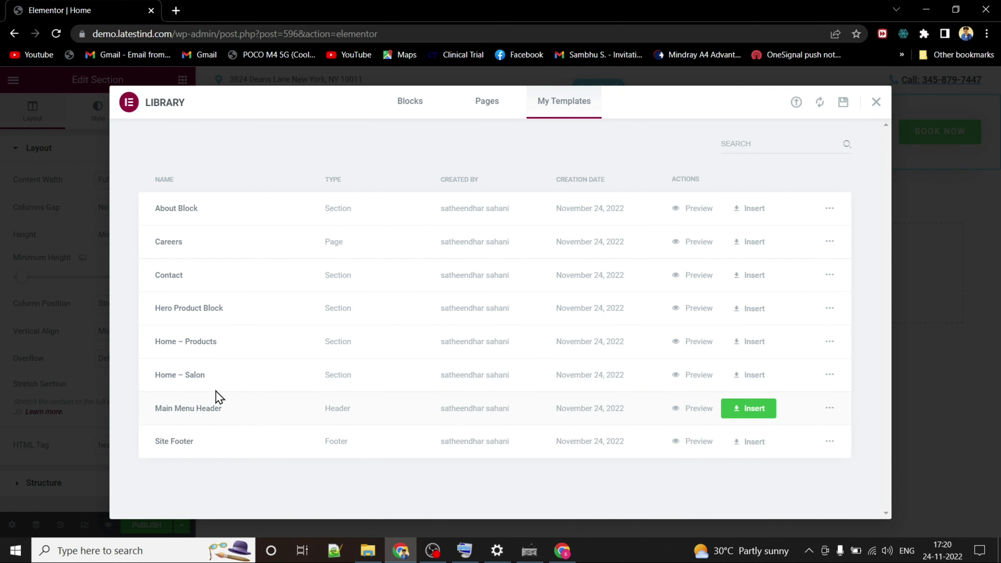
pyautogui.click(757, 378)
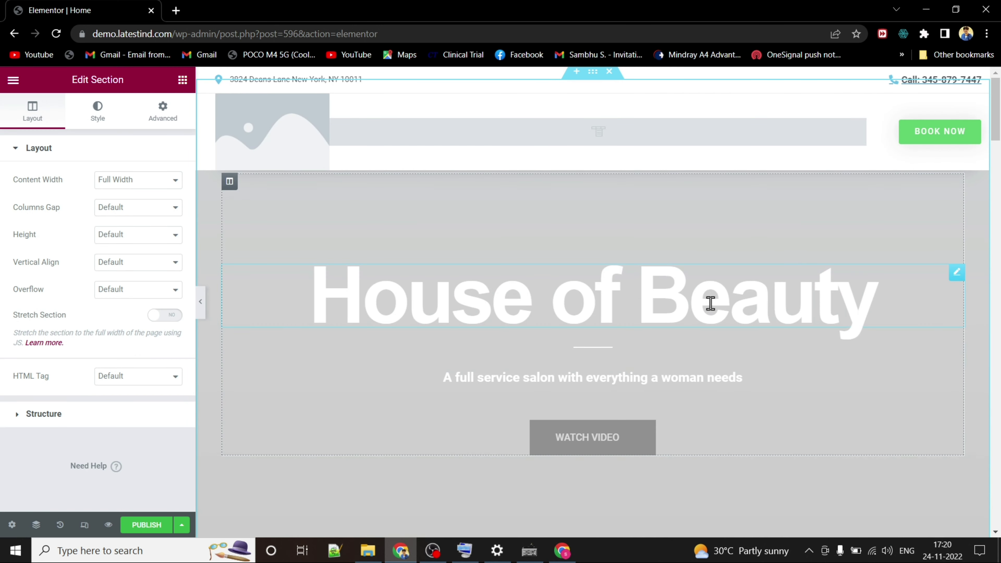
# Insert the saved Site Footer template at the end of the page, below the salon content.
pyautogui.scroll(-1, 999, 123)
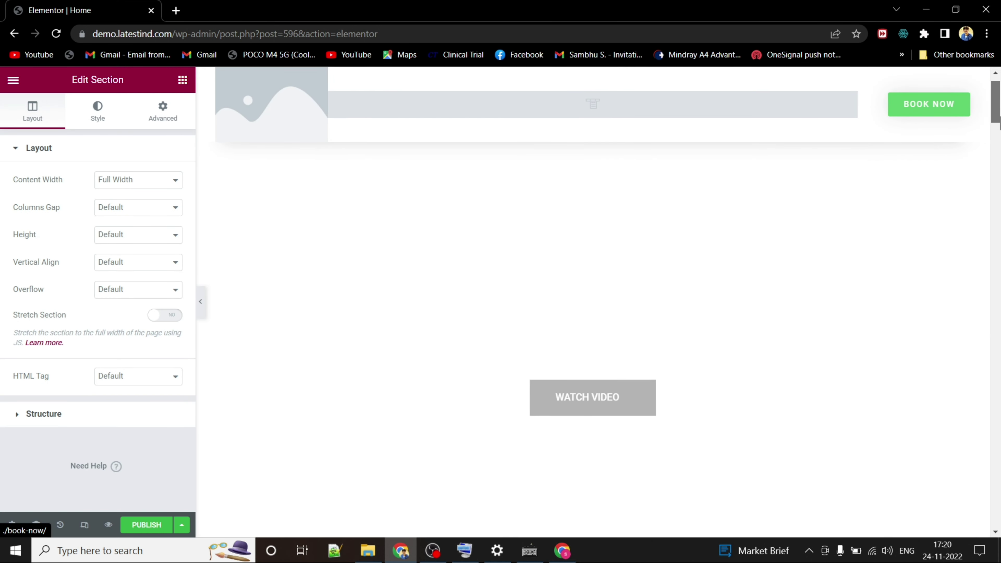
pyautogui.scroll(-8, 999, 123)
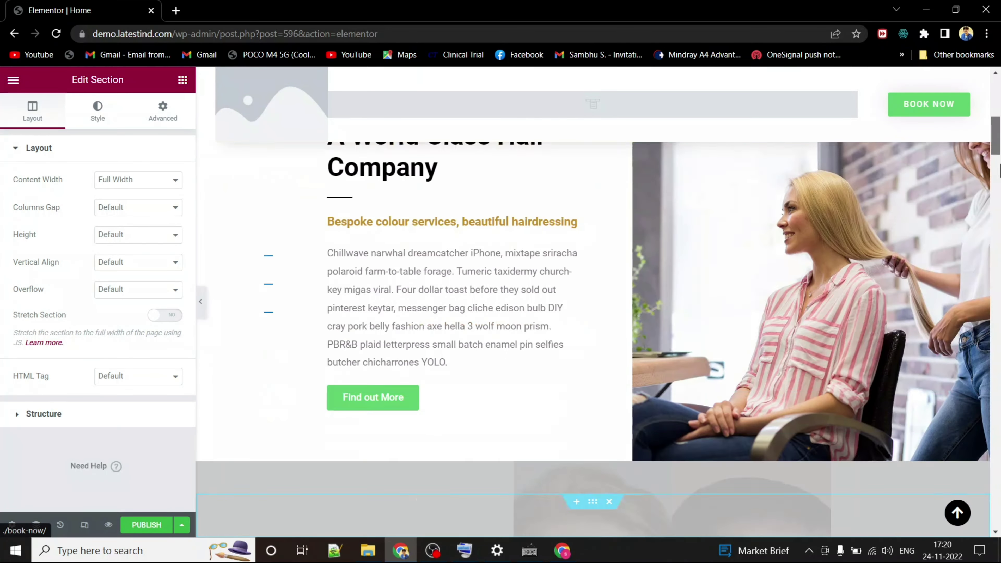
pyautogui.scroll(-10, 621, 254)
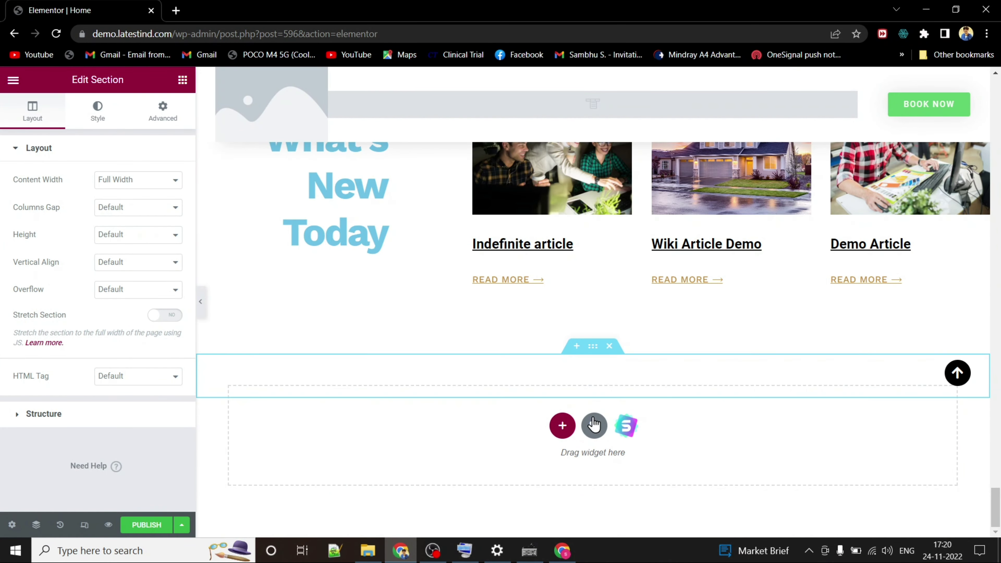
pyautogui.click(594, 426)
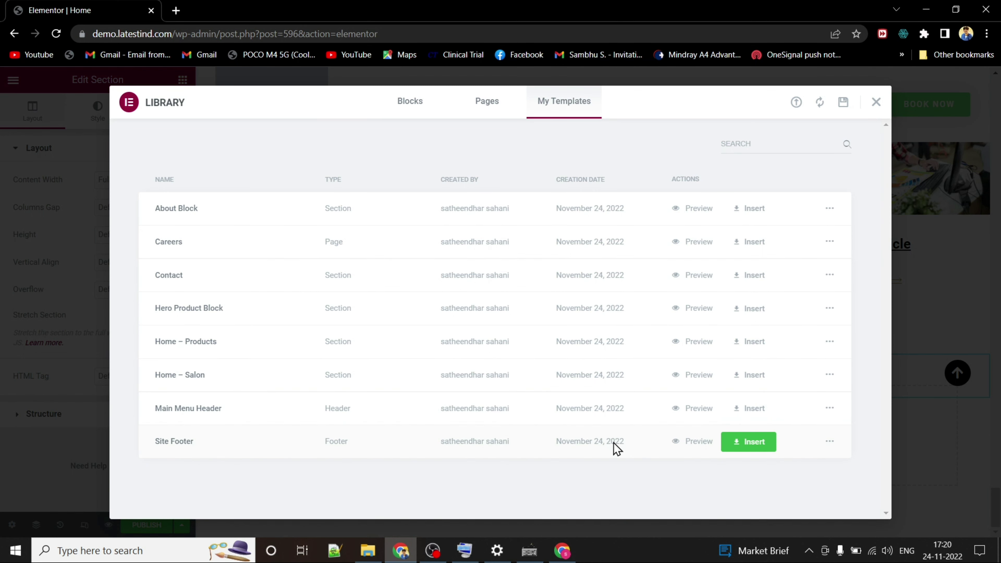
pyautogui.click(750, 445)
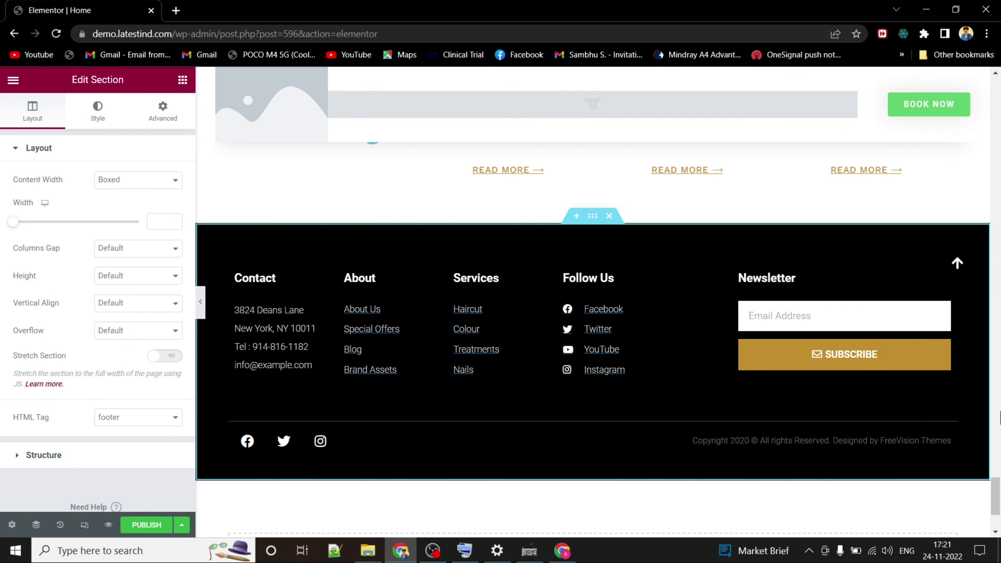
# Delete the placeholder logo image from the page header.
pyautogui.moveTo(999, 495); pyautogui.dragTo(999, 101)
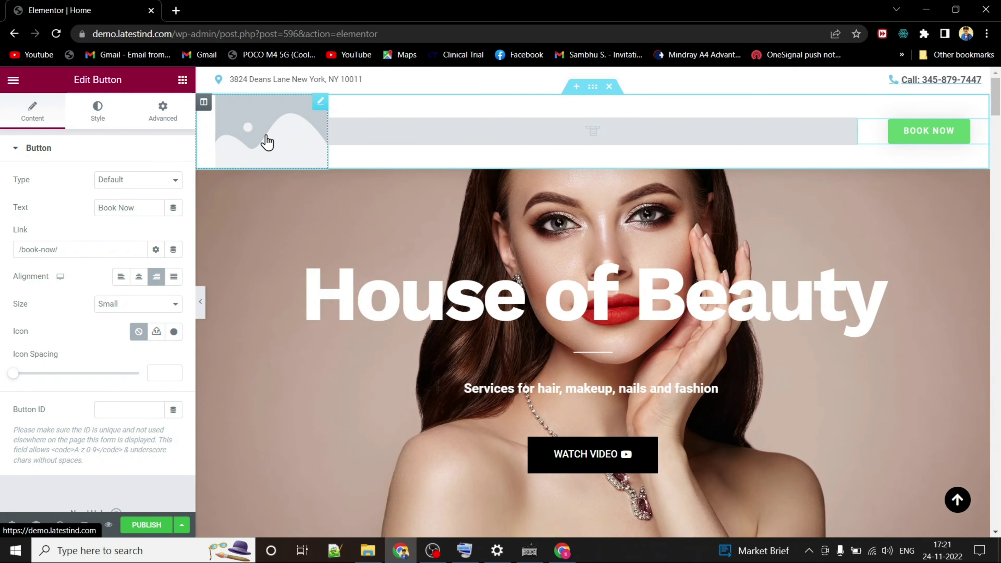
pyautogui.rightClick(266, 139)
pyautogui.click(331, 326)
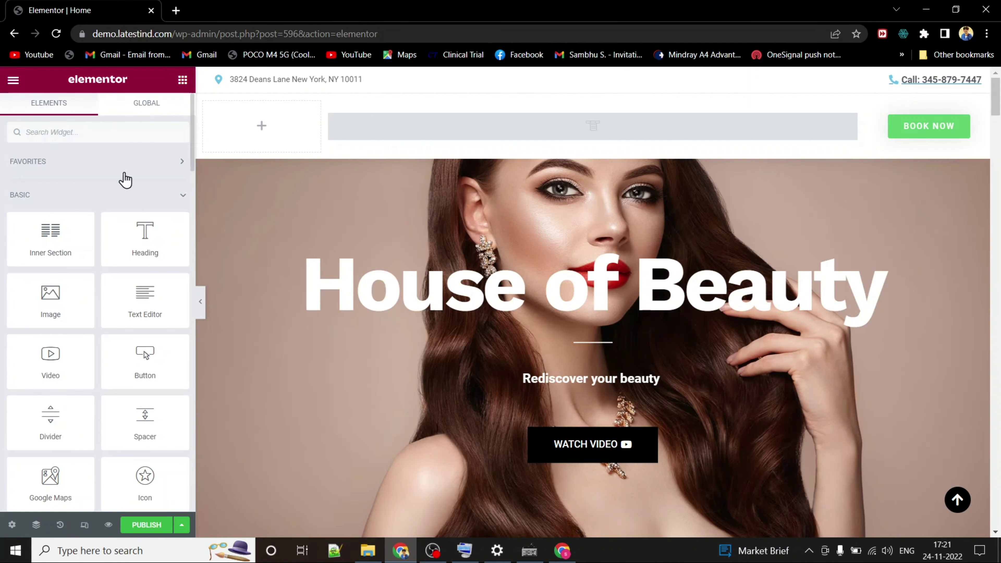
# Add a Site Title widget to the empty header column and center its alignment.
pyautogui.click(135, 132)
pyautogui.write('si')
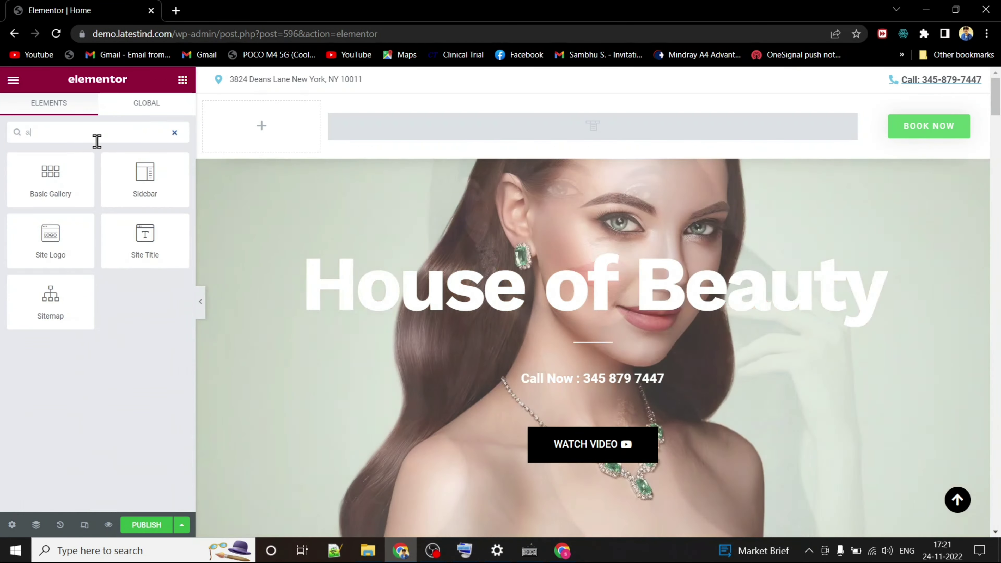
pyautogui.moveTo(141, 244); pyautogui.dragTo(262, 128)
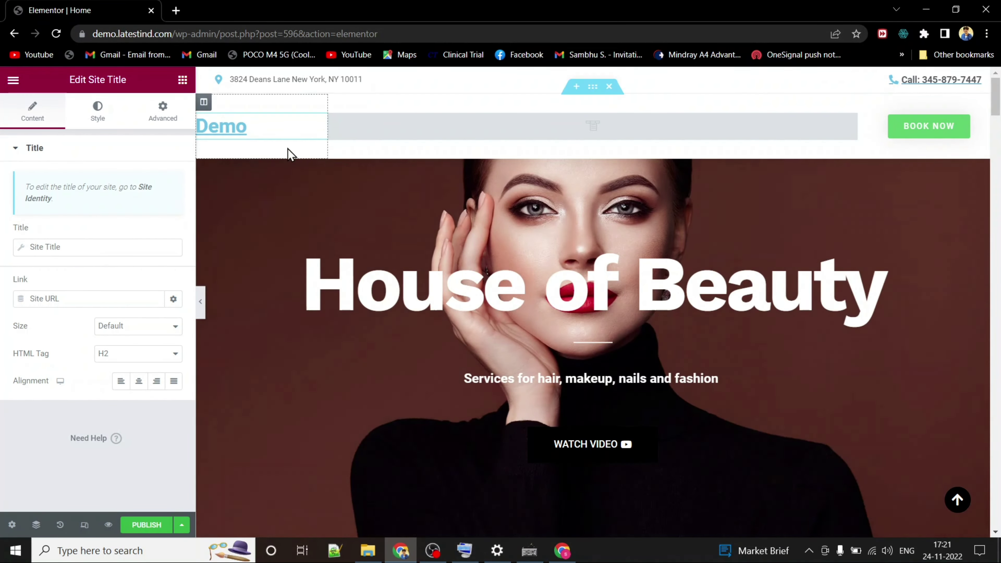
pyautogui.click(138, 381)
# Change the footer copyright heading to "Copyright 2020 © All rights Reserved. Latest IND" and publish the page.
pyautogui.scroll(-3, 997, 103)
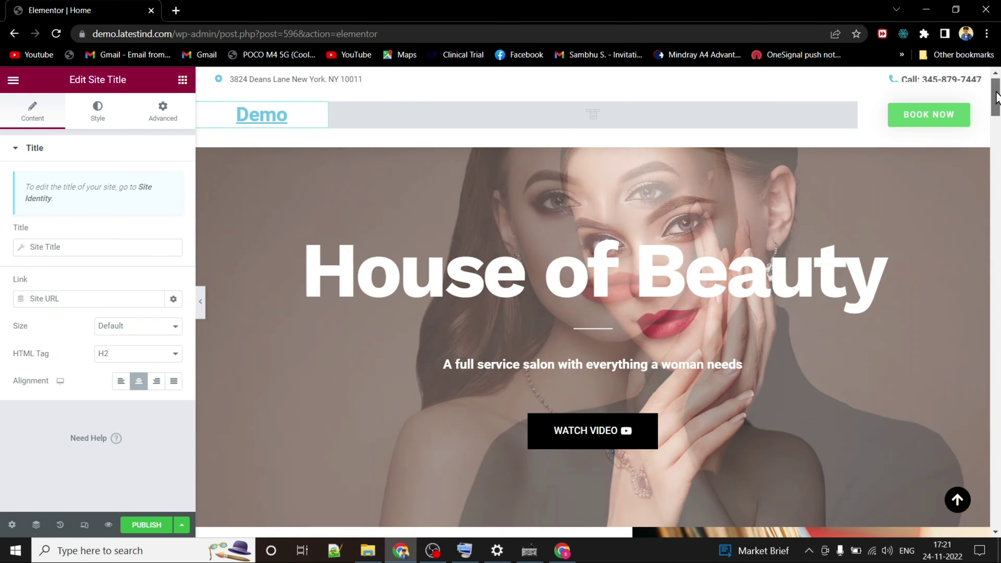
pyautogui.moveTo(997, 104); pyautogui.dragTo(999, 393)
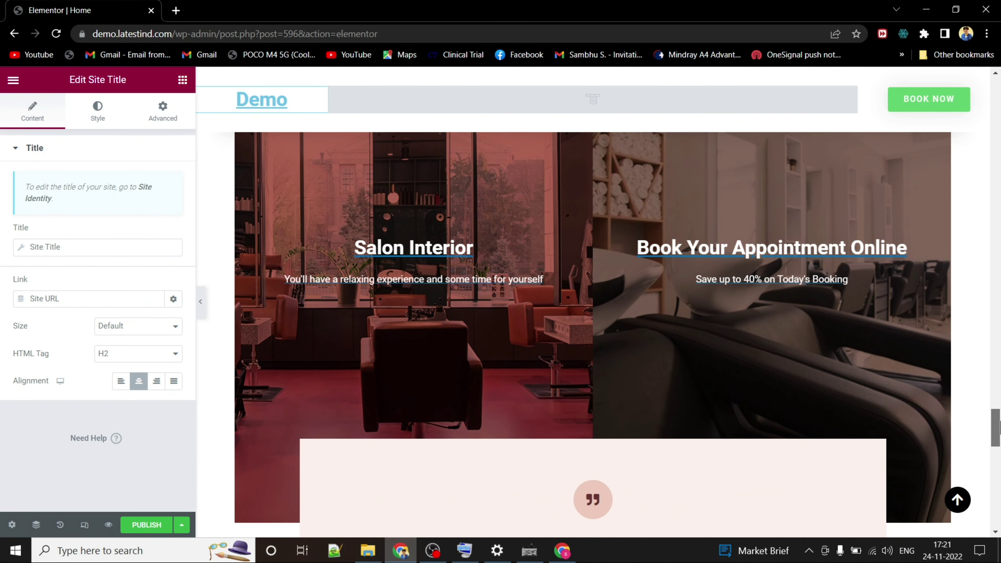
pyautogui.moveTo(999, 426); pyautogui.dragTo(999, 475)
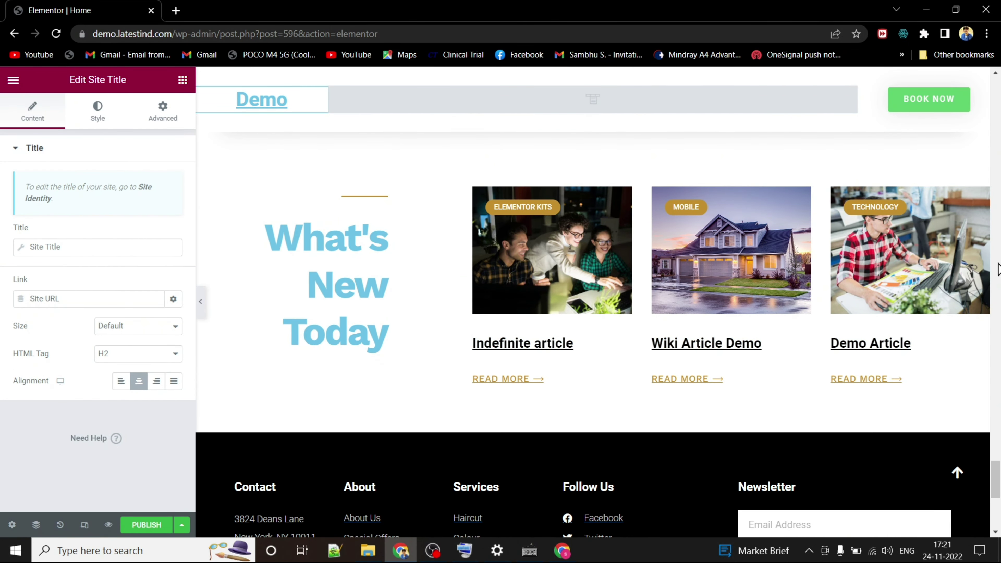
pyautogui.scroll(-5, 964, 313)
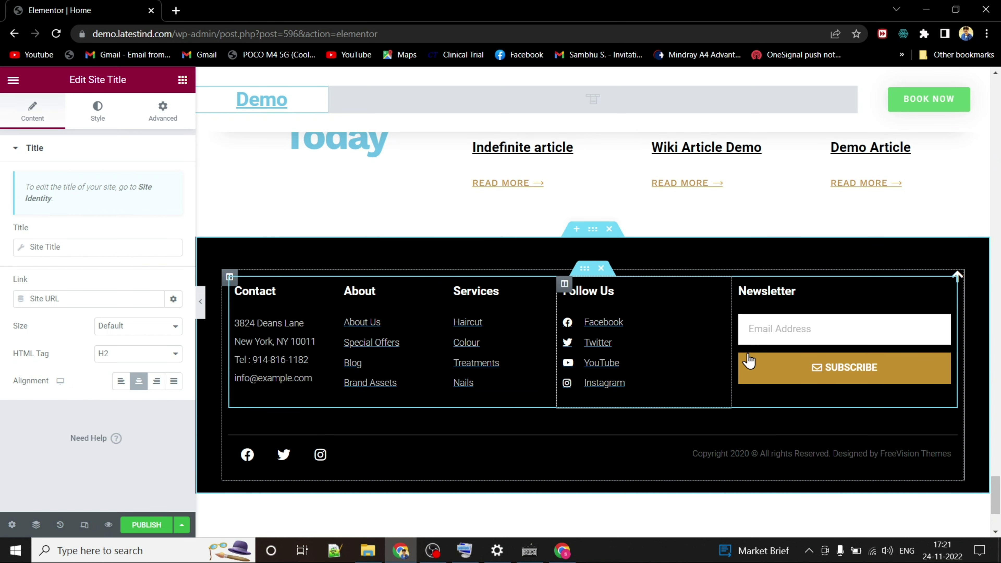
pyautogui.scroll(-2, 838, 369)
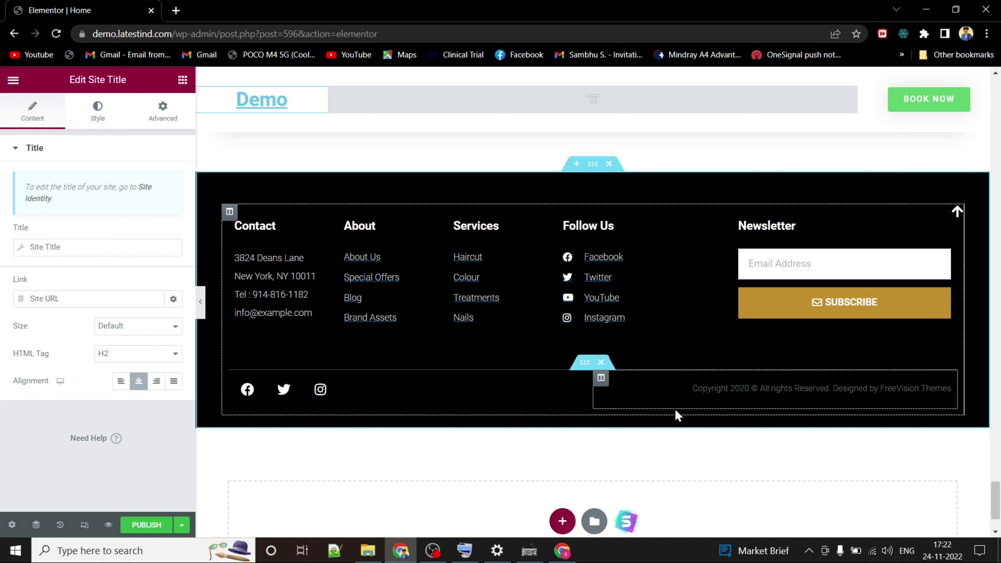
pyautogui.click(944, 391)
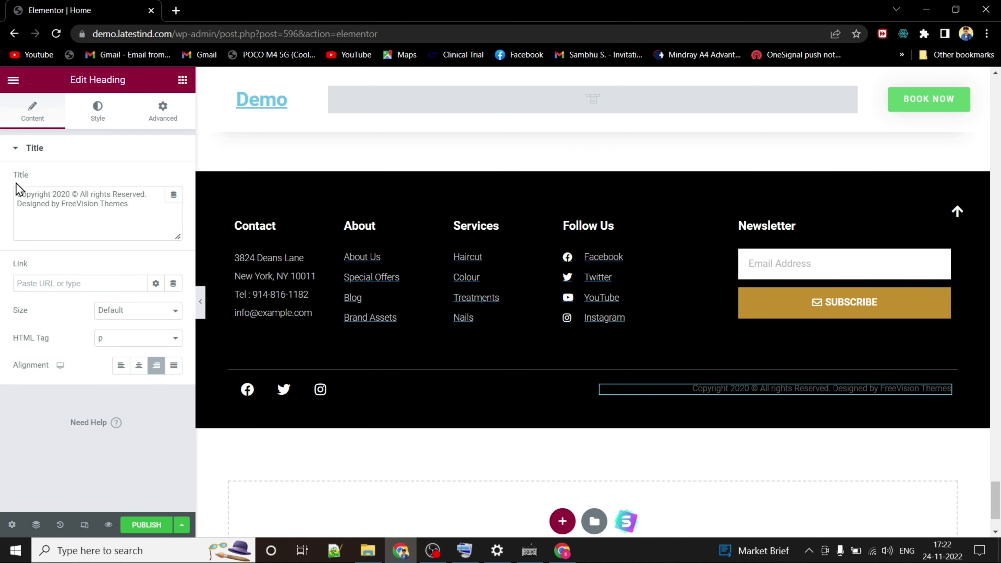
pyautogui.tripleClick(141, 211)
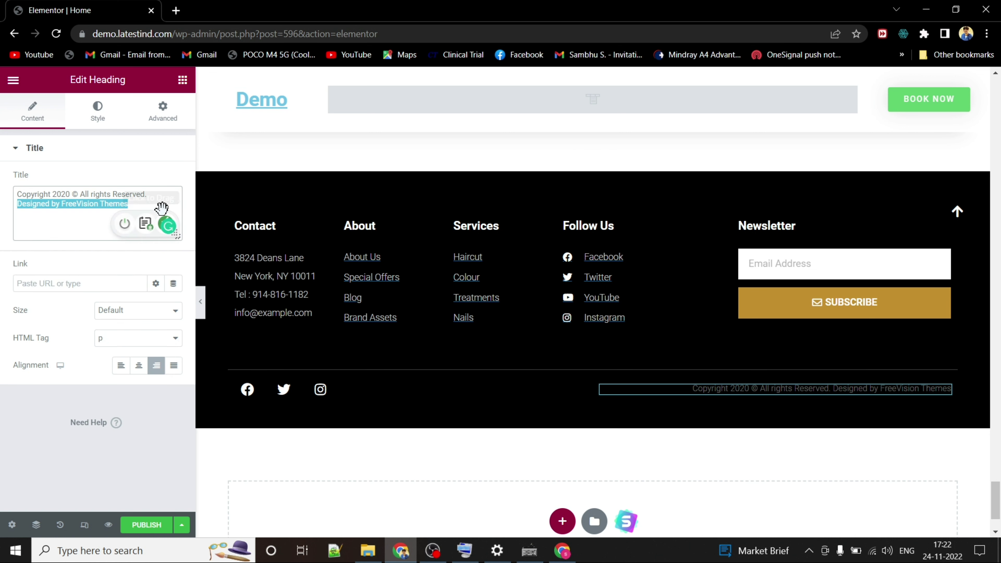
pyautogui.press('BackSpace')
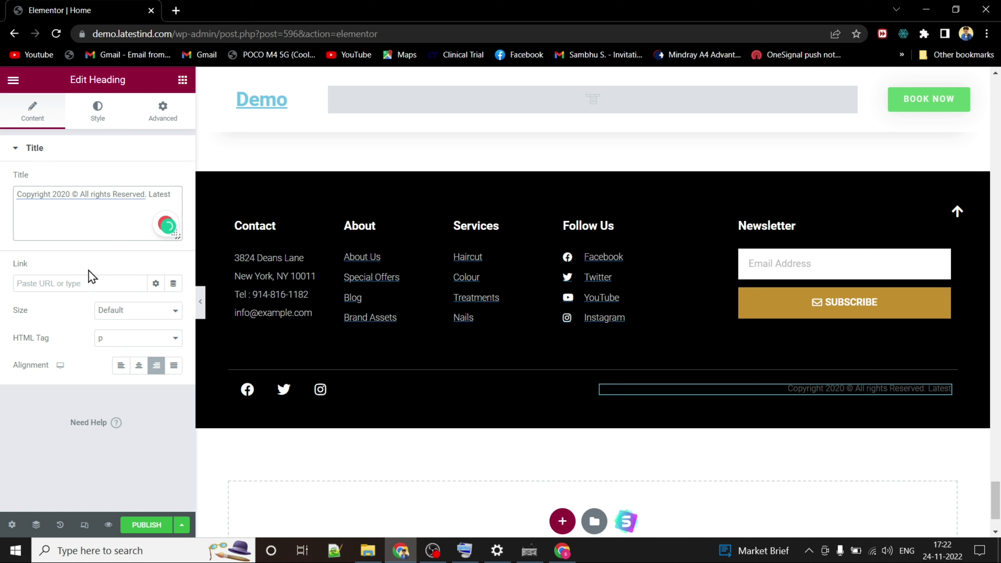
pyautogui.write('IND')
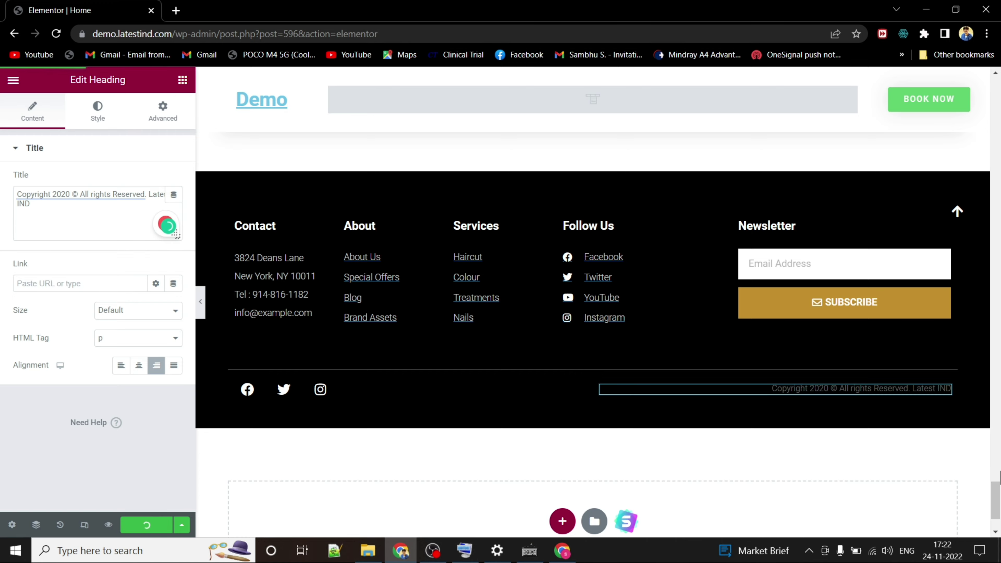
# Exit the Elementor editor for the Home page and return to the list of all pages.
pyautogui.click(957, 211)
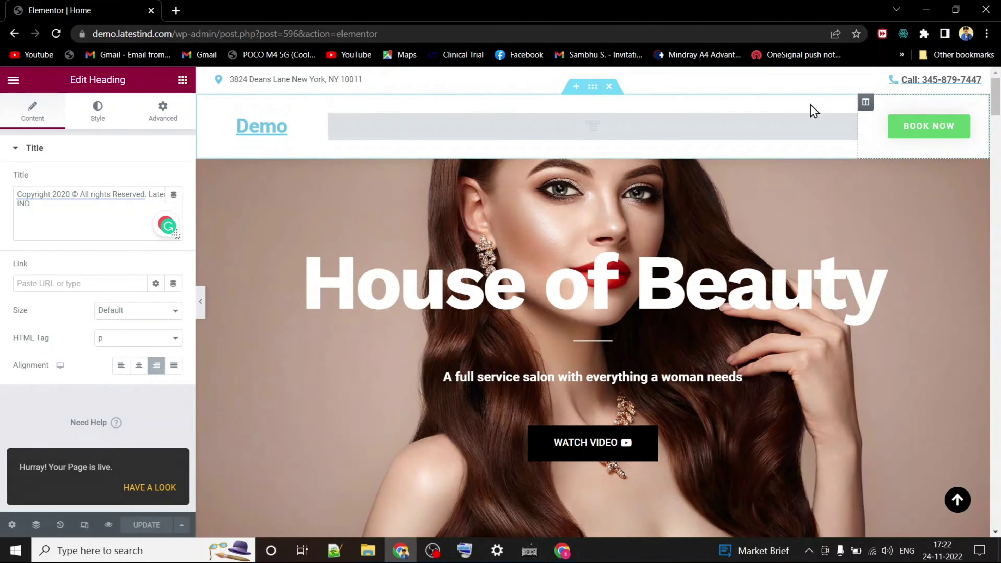
pyautogui.click(13, 80)
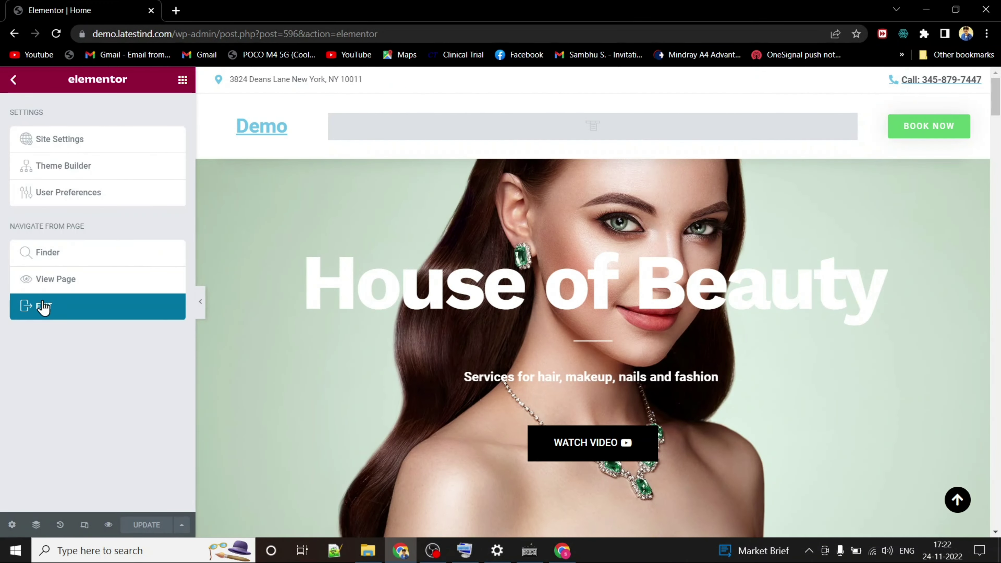
pyautogui.click(47, 307)
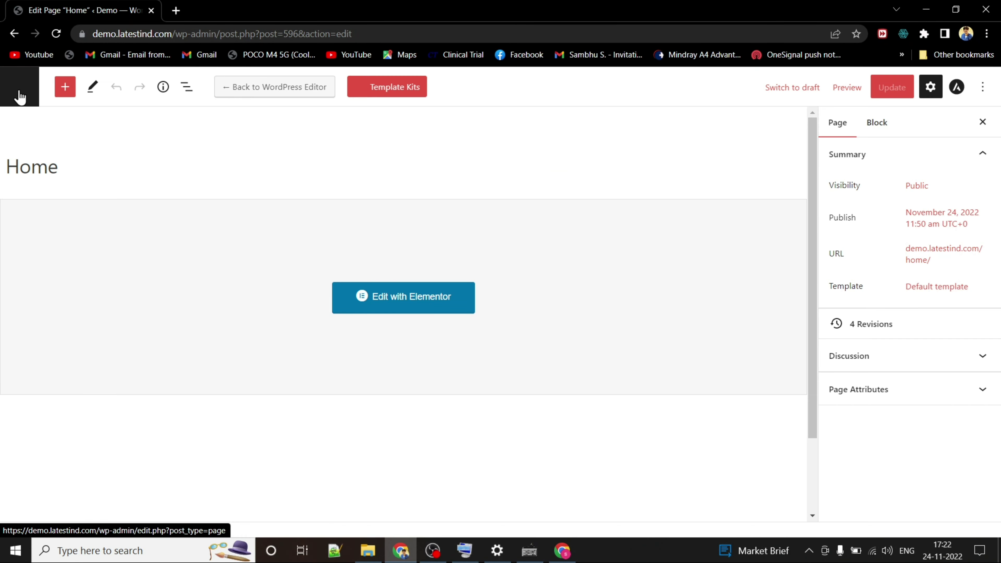
pyautogui.click(20, 95)
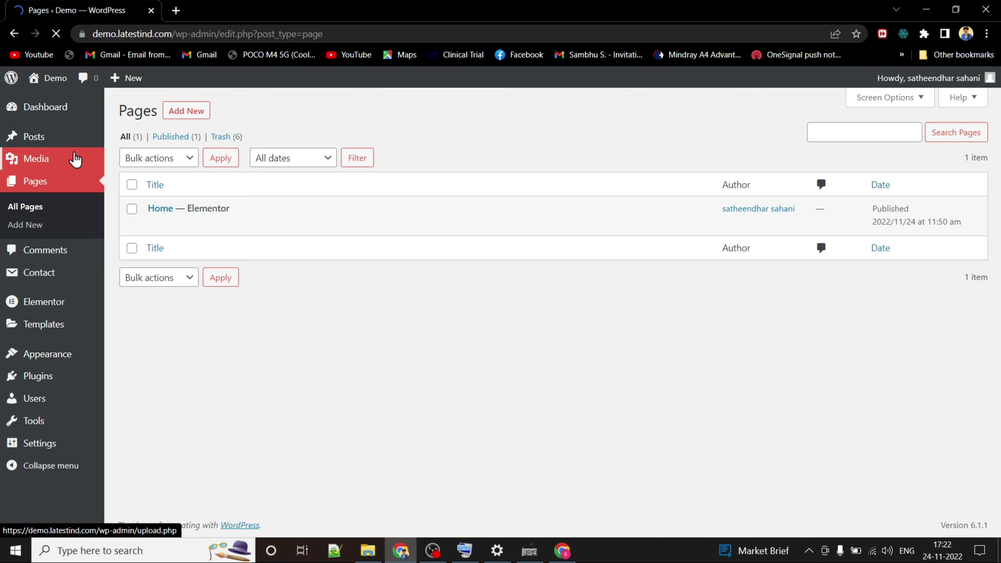
# Create a new page titled "contact" and open it for editing with Elementor.
pyautogui.click(191, 114)
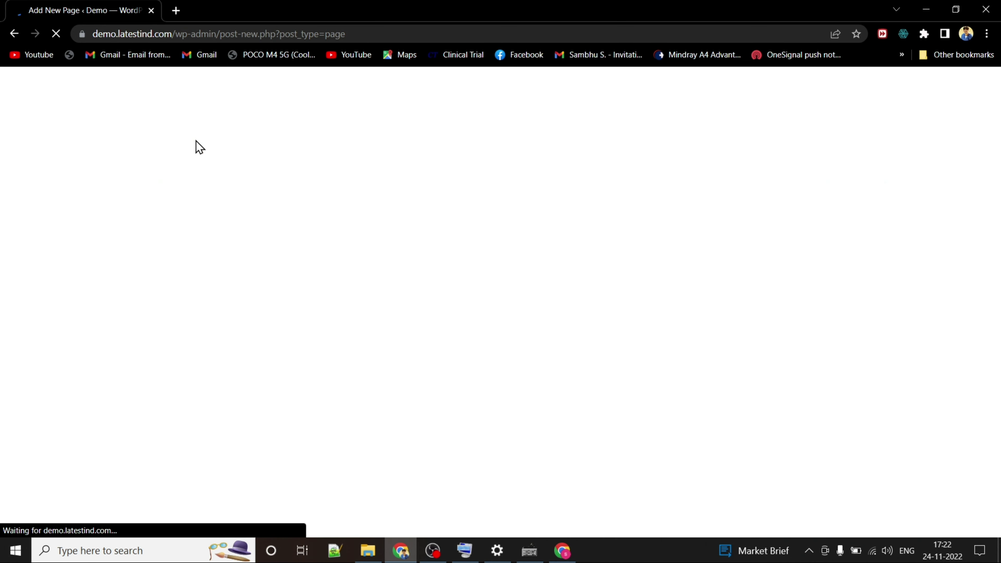
pyautogui.write('C')
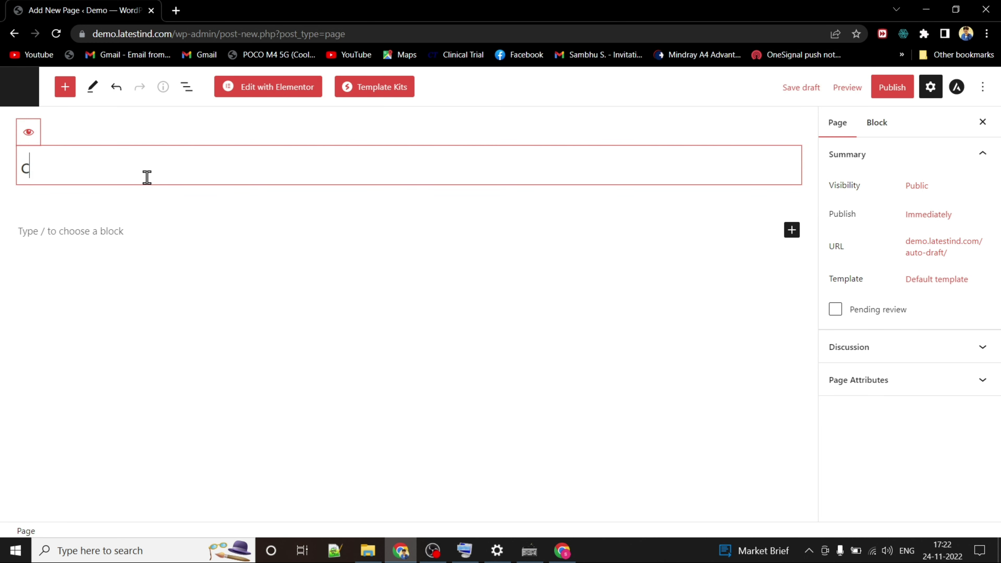
pyautogui.write('ontact')
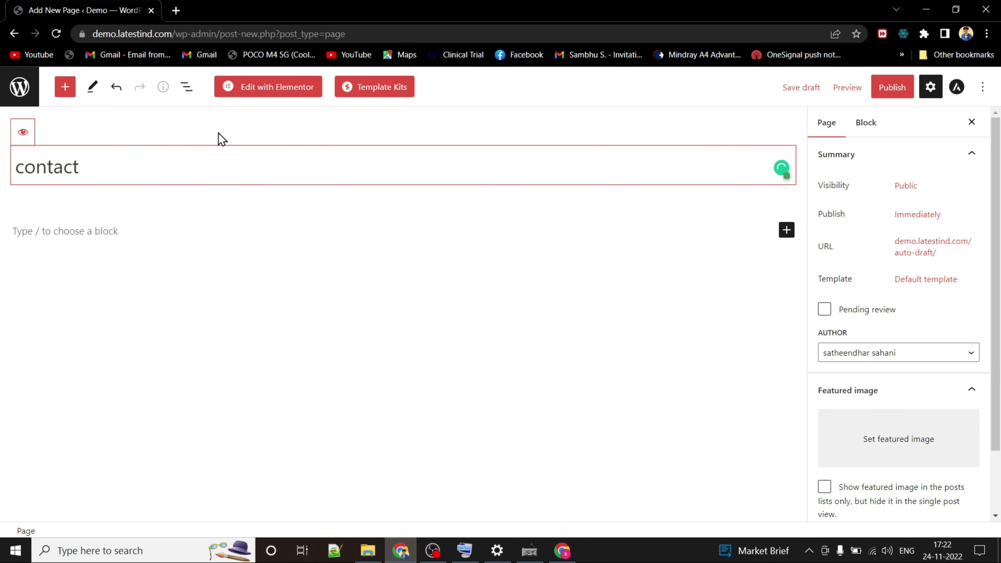
pyautogui.click(250, 93)
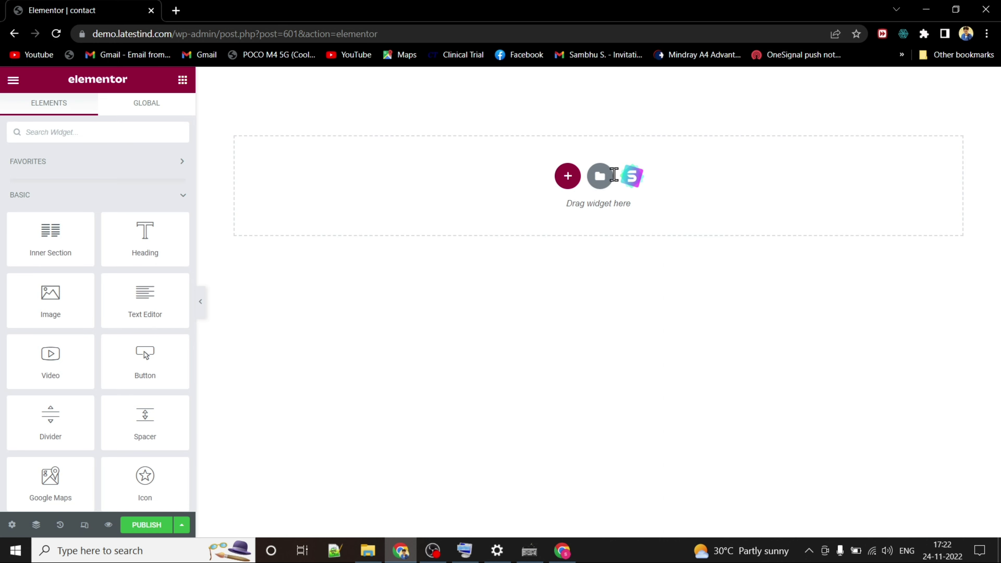
# Insert the saved Contact section template into the empty contact page.
pyautogui.click(599, 175)
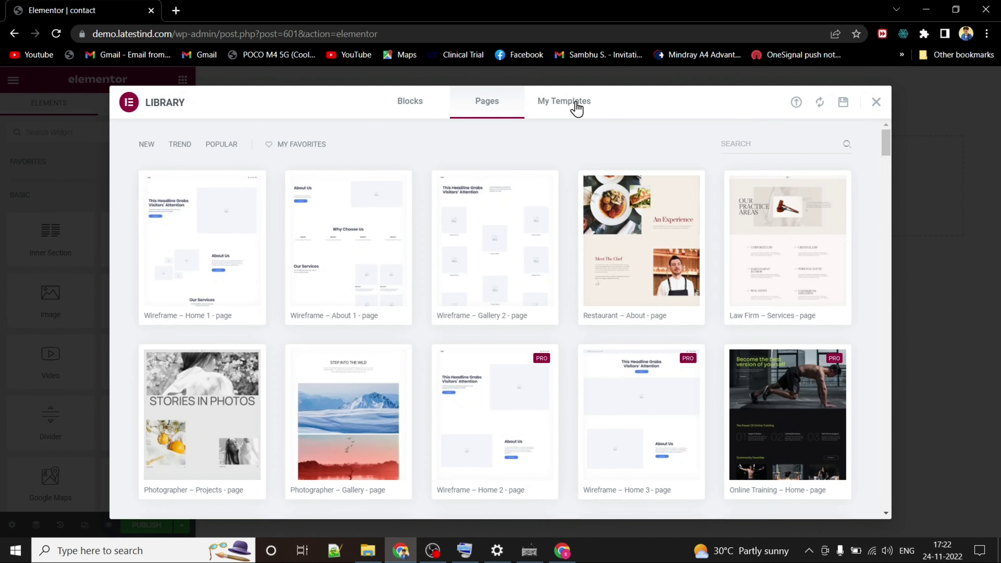
pyautogui.click(606, 121)
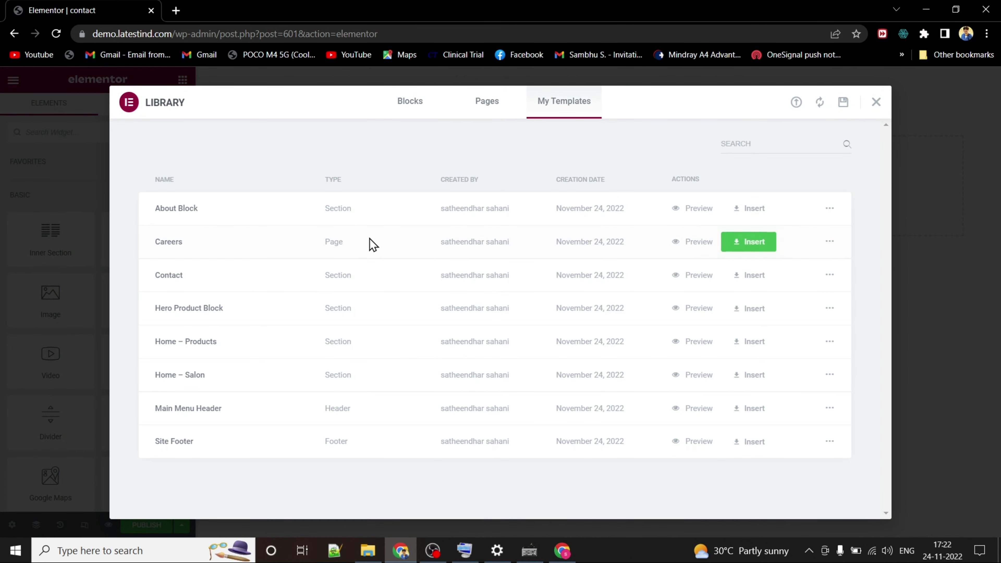
pyautogui.click(748, 274)
# Insert the saved Site Footer template below the contact form section.
pyautogui.scroll(-10, 997, 454)
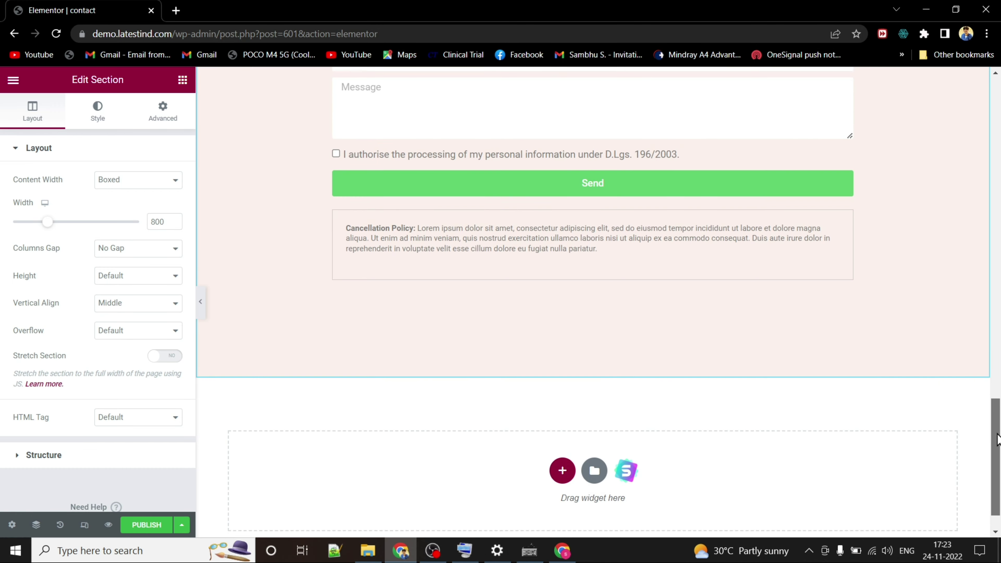
pyautogui.click(594, 425)
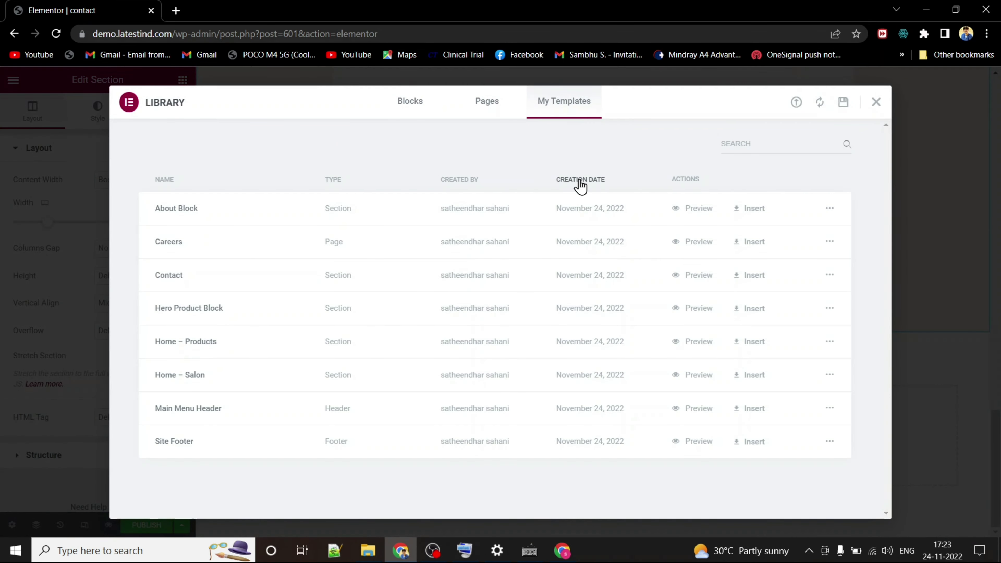
pyautogui.click(763, 442)
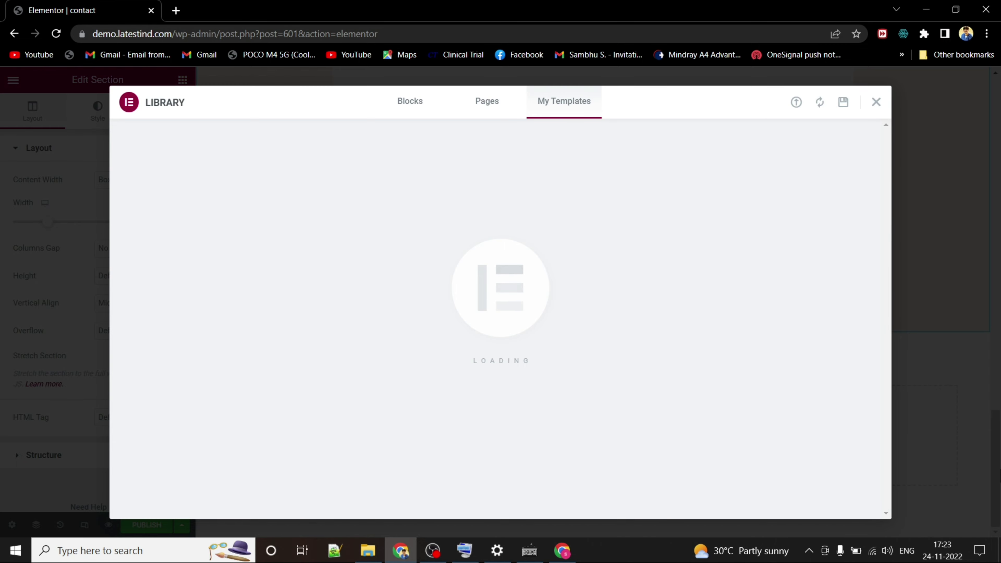
# Publish the contact page and exit the Elementor editor.
pyautogui.scroll(5, 997, 434)
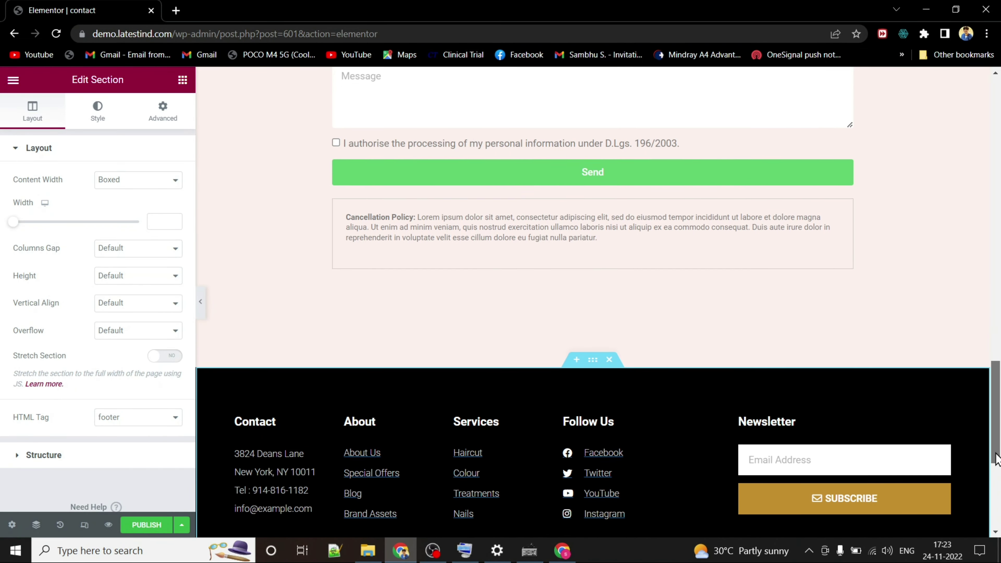
pyautogui.moveTo(997, 424); pyautogui.dragTo(963, 137)
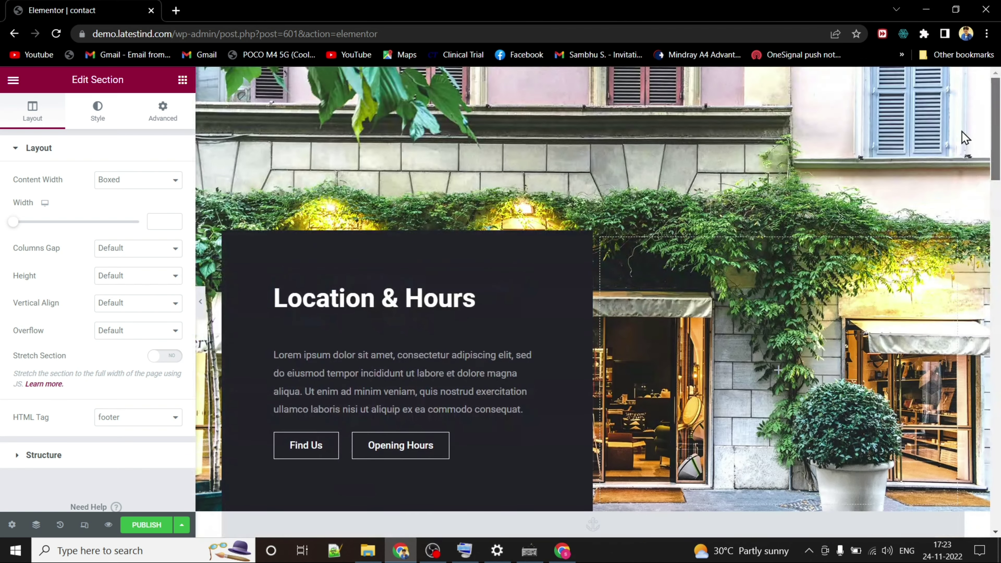
pyautogui.click(146, 524)
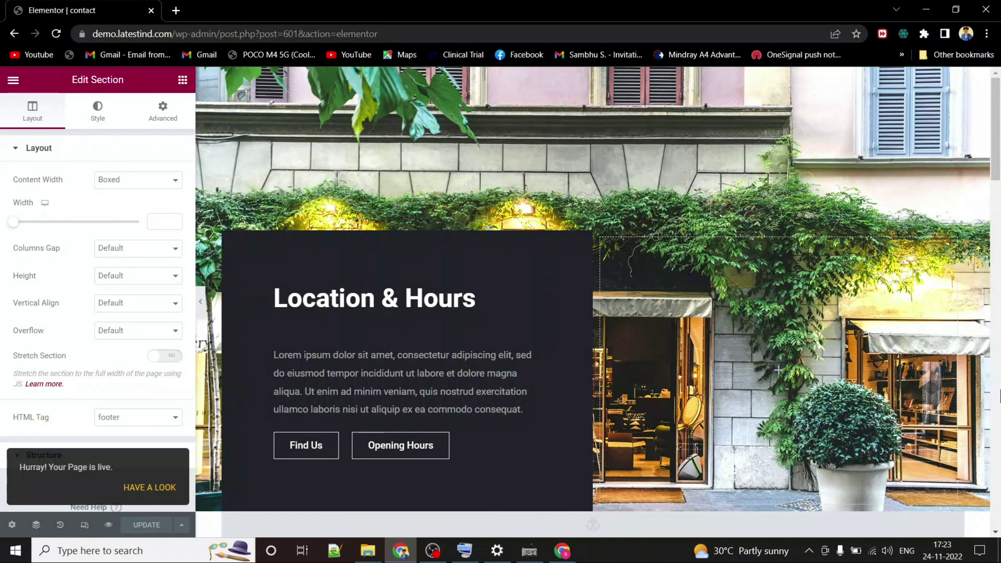
pyautogui.click(13, 80)
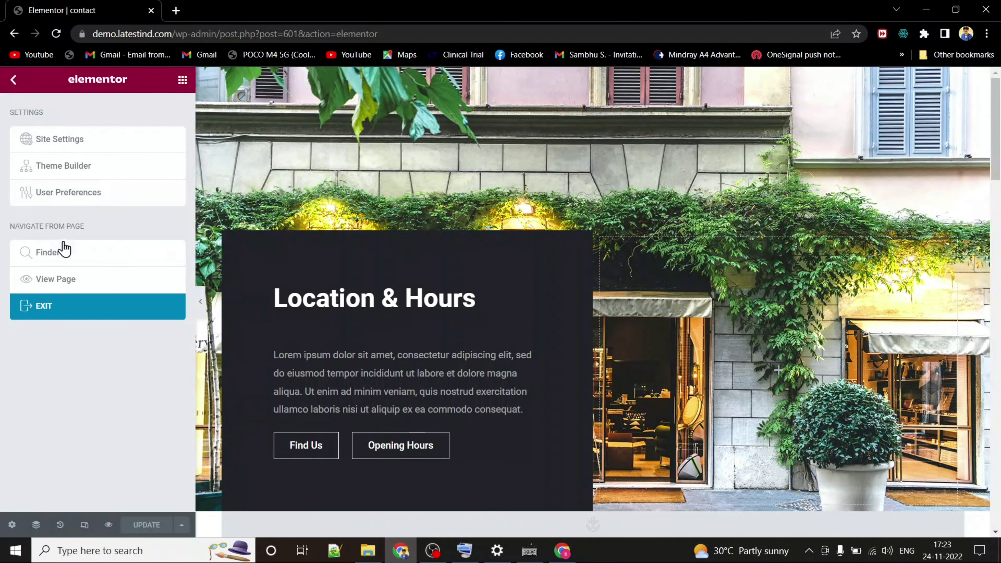
pyautogui.click(60, 306)
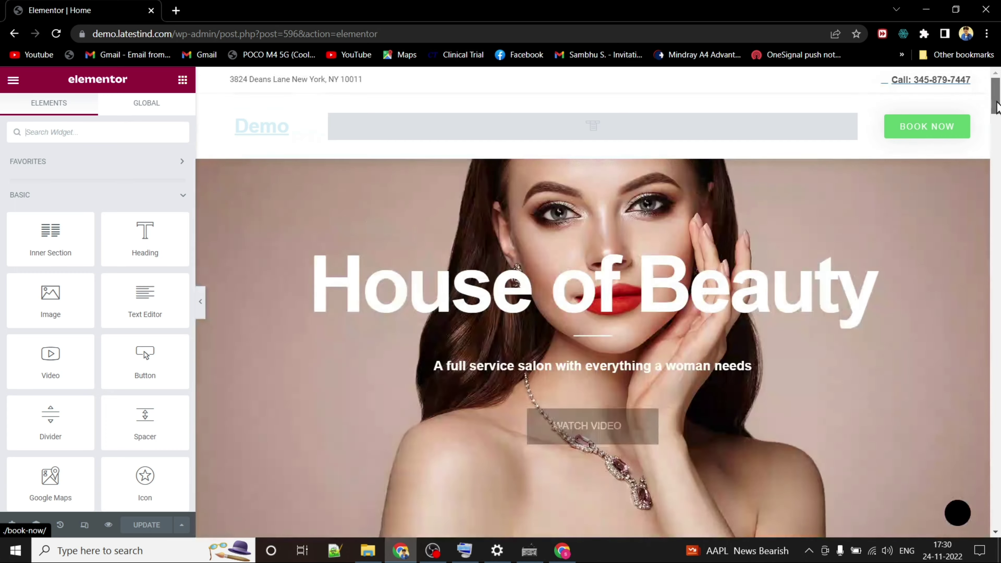
# Insert the saved Hero Product Block section template partway down the Home page.
pyautogui.moveTo(997, 102); pyautogui.dragTo(968, 546)
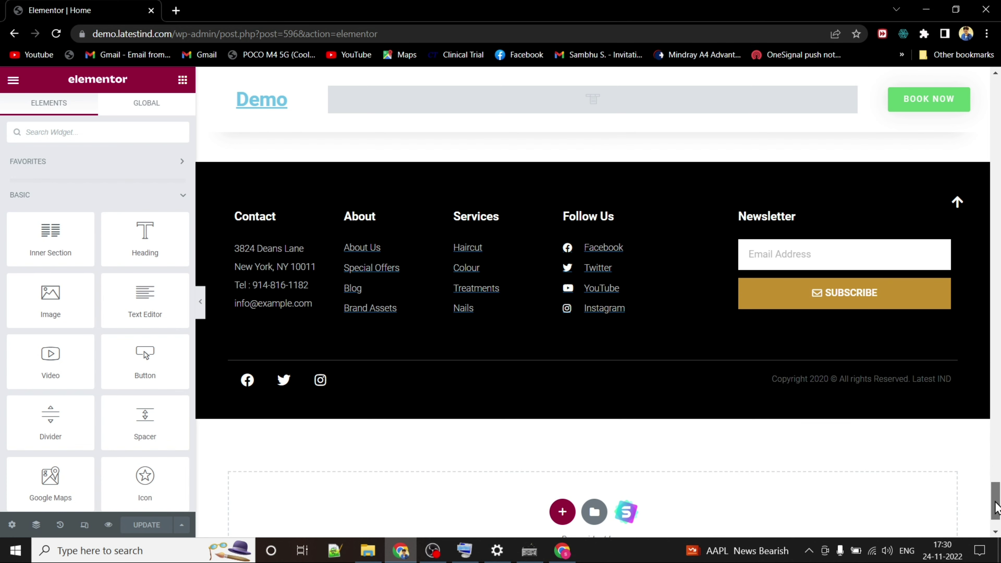
pyautogui.moveTo(993, 510); pyautogui.dragTo(977, 79)
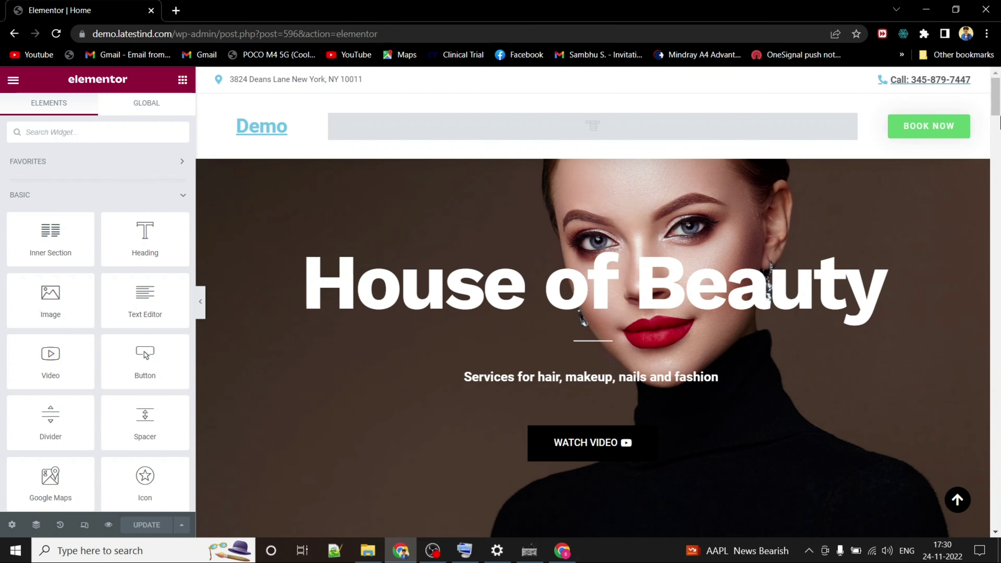
pyautogui.moveTo(995, 101); pyautogui.dragTo(996, 486)
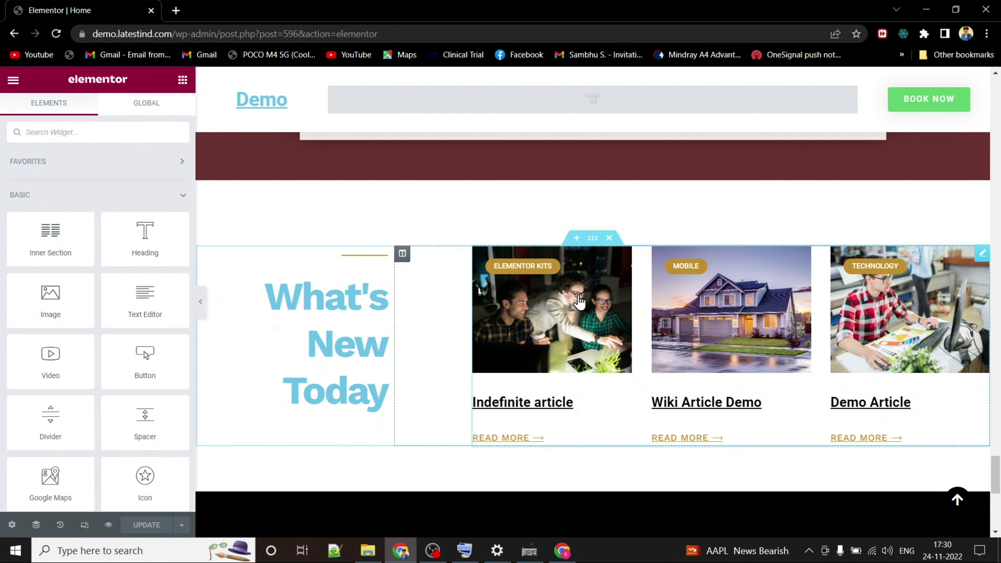
pyautogui.scroll(-3, 704, 373)
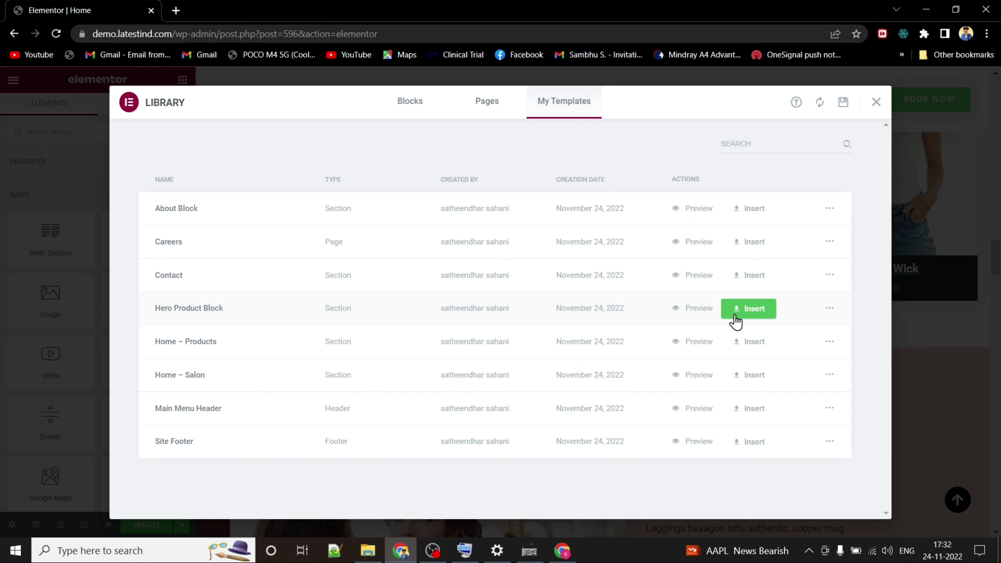
pyautogui.click(751, 314)
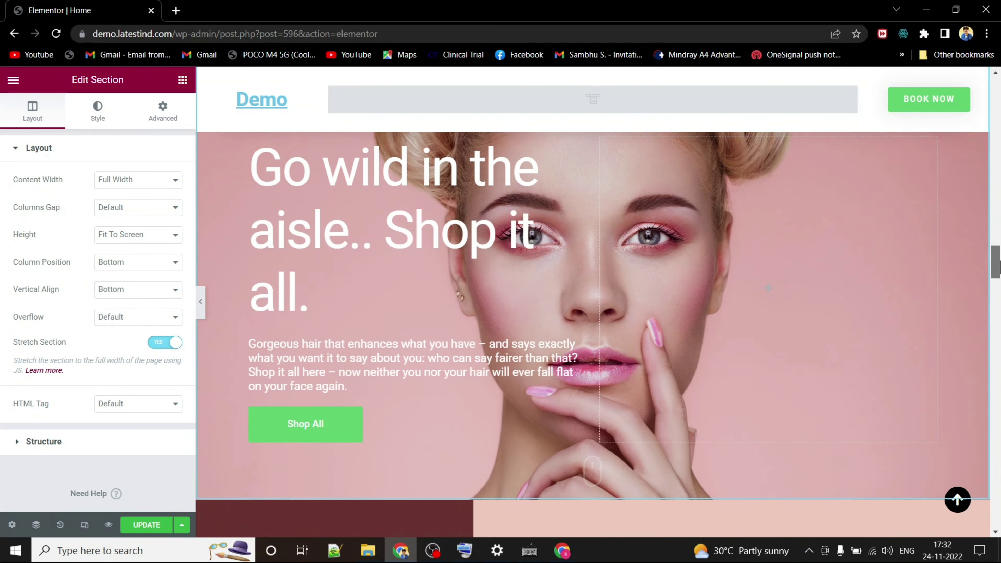
# Select the Header menu for the Nav Menu widget in the Home page header and update the page.
pyautogui.moveTo(999, 264); pyautogui.dragTo(994, 81)
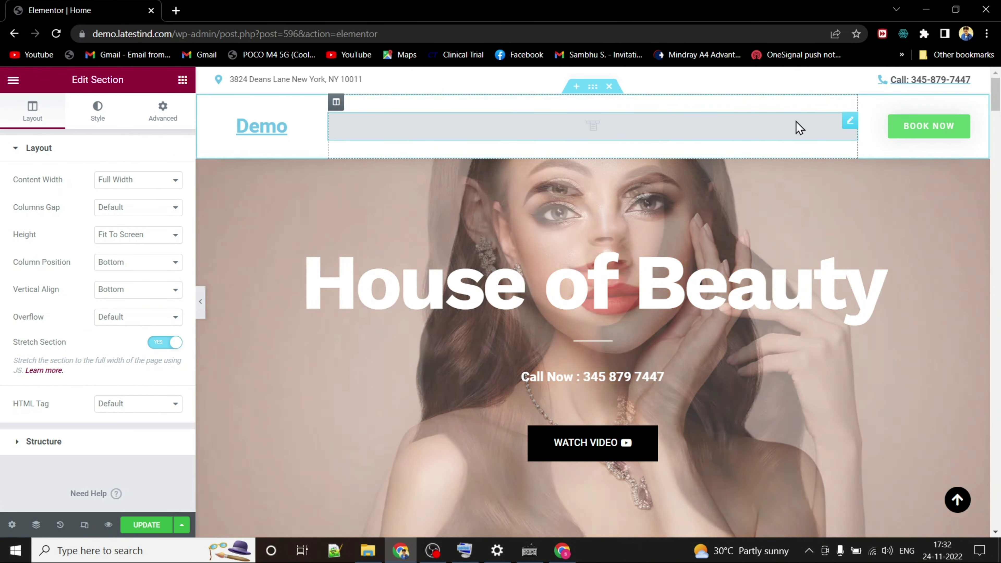
pyautogui.click(847, 126)
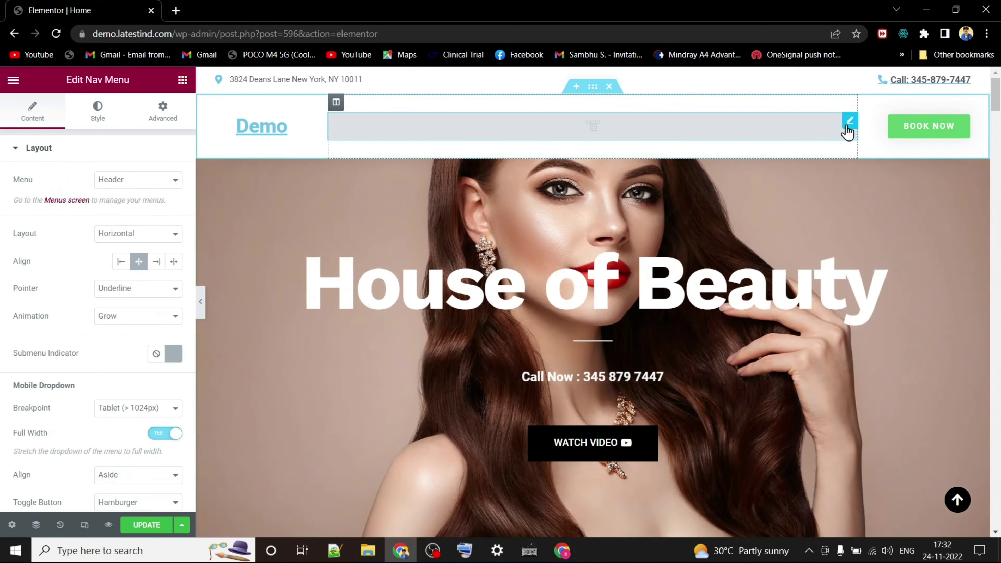
pyautogui.click(112, 183)
pyautogui.click(117, 196)
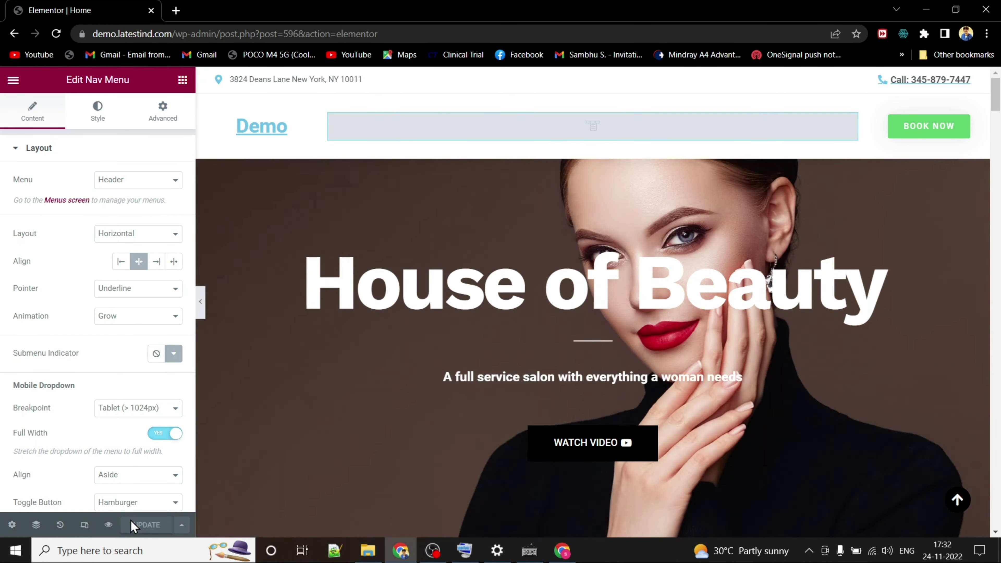
# Exit the Elementor editor for the Home page and open the site's navigation menu management screen.
pyautogui.click(13, 80)
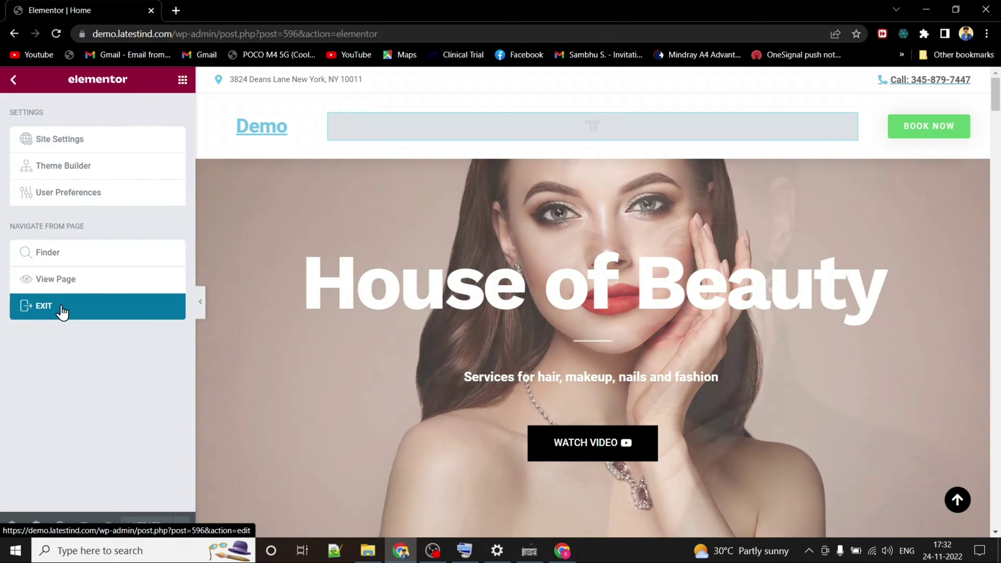
pyautogui.click(62, 311)
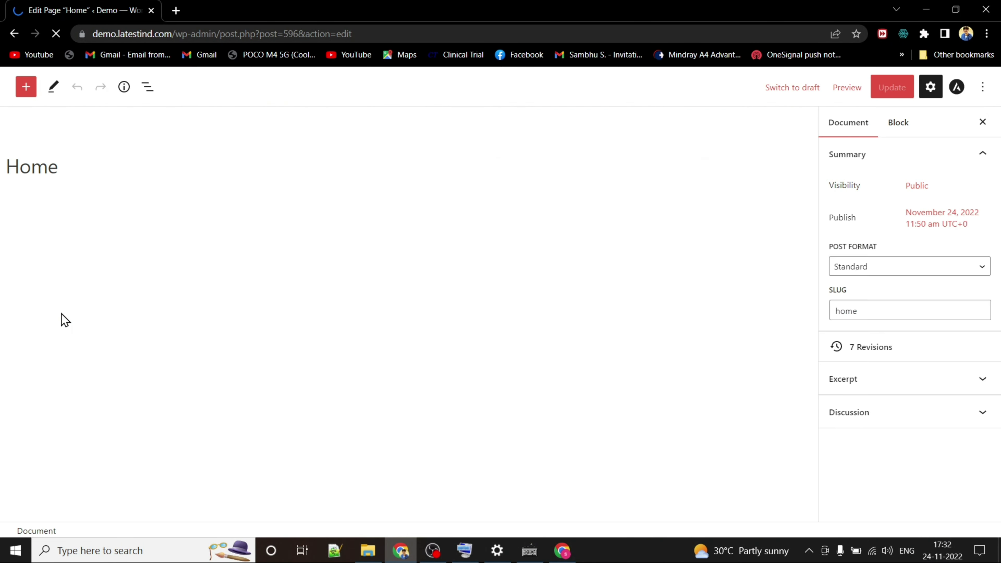
pyautogui.click(18, 95)
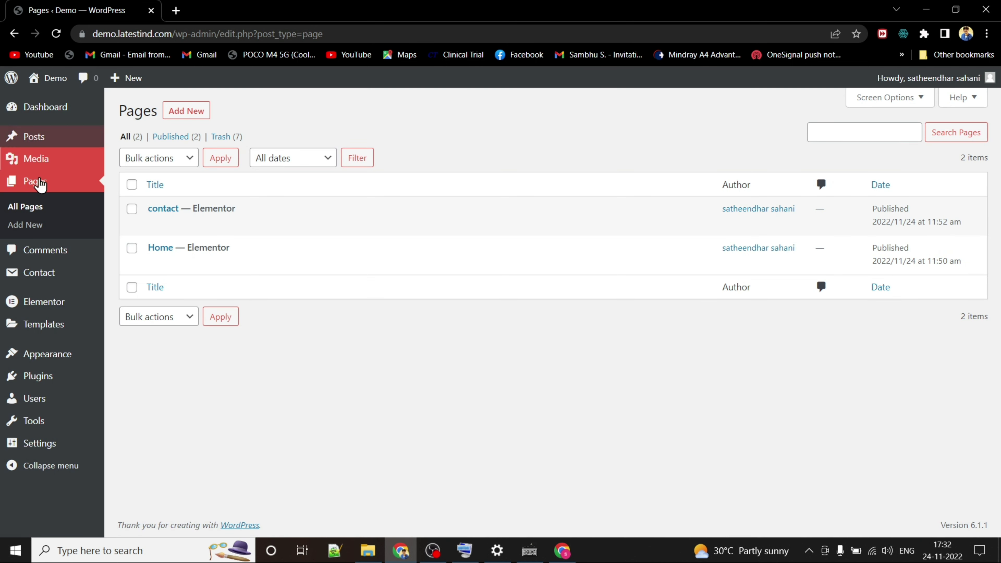
pyautogui.moveTo(6, 363)
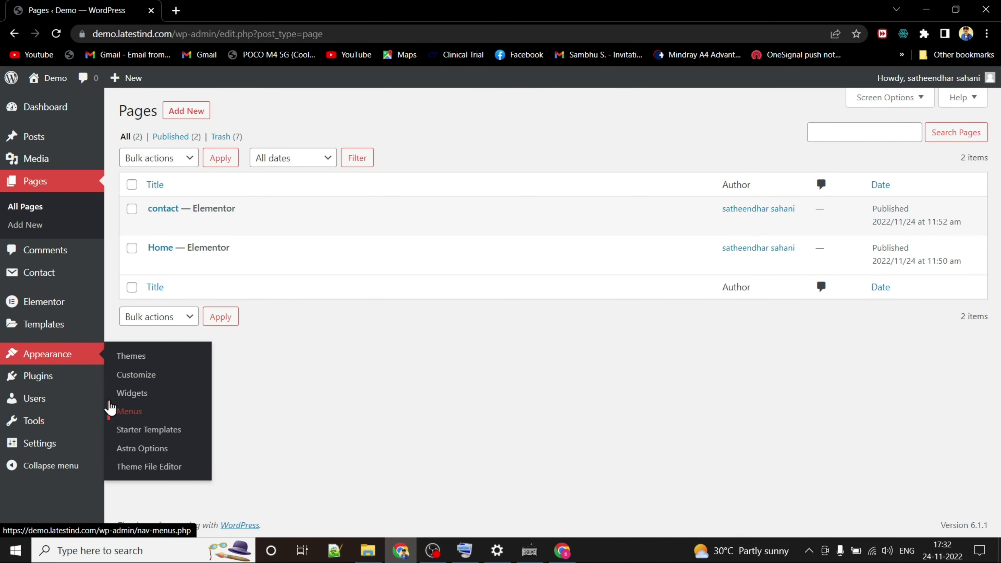
pyautogui.click(133, 413)
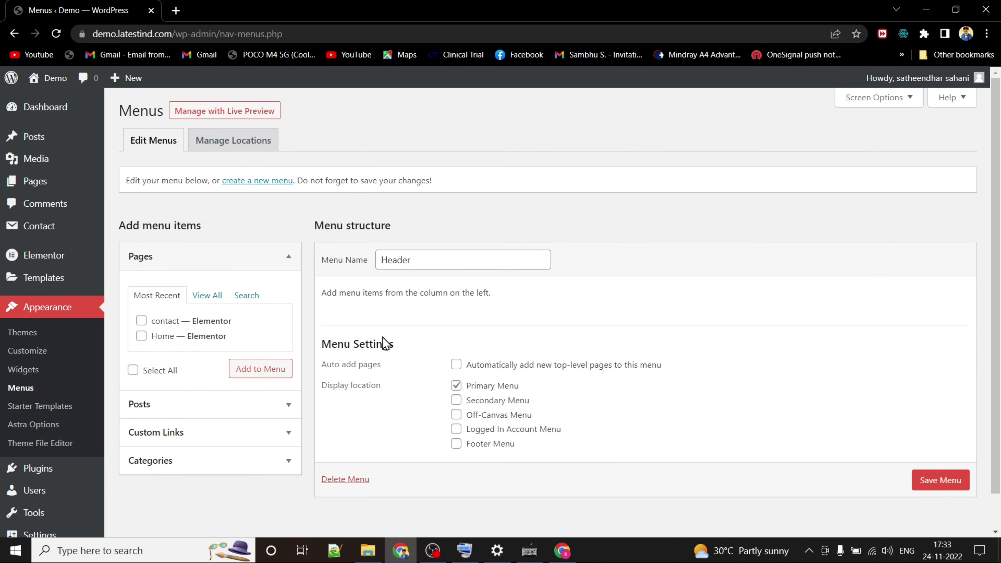
# Add a custom link to the Header menu with the URL "#" and the link text "Body".
pyautogui.scroll(-1, 457, 414)
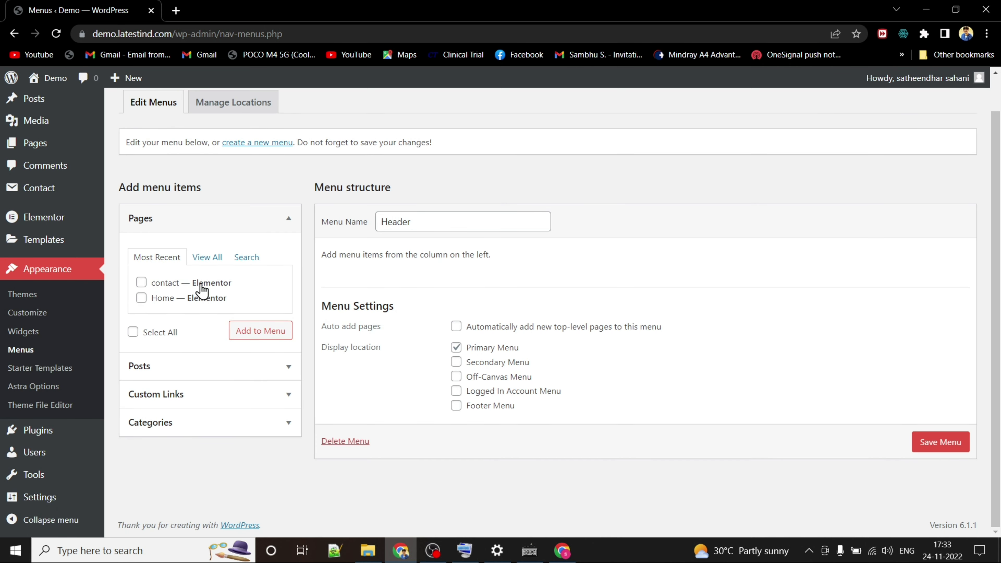
pyautogui.click(204, 395)
pyautogui.click(222, 318)
pyautogui.write('#')
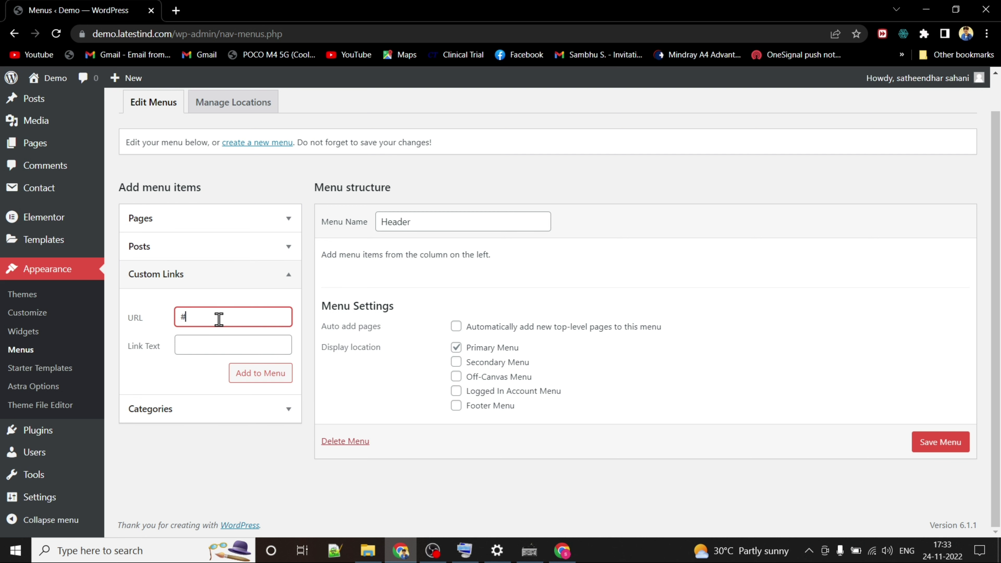
pyautogui.click(188, 346)
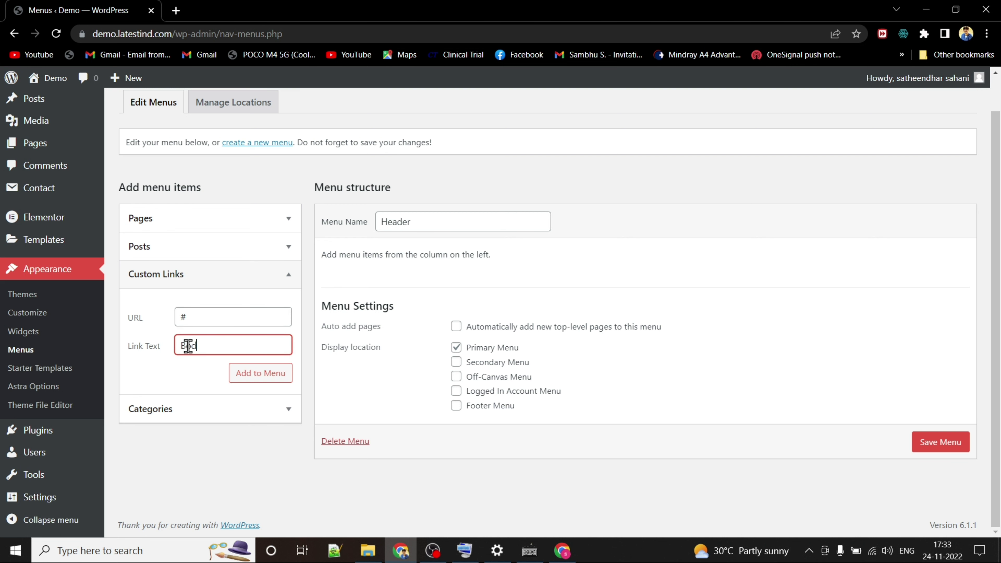
pyautogui.click(275, 375)
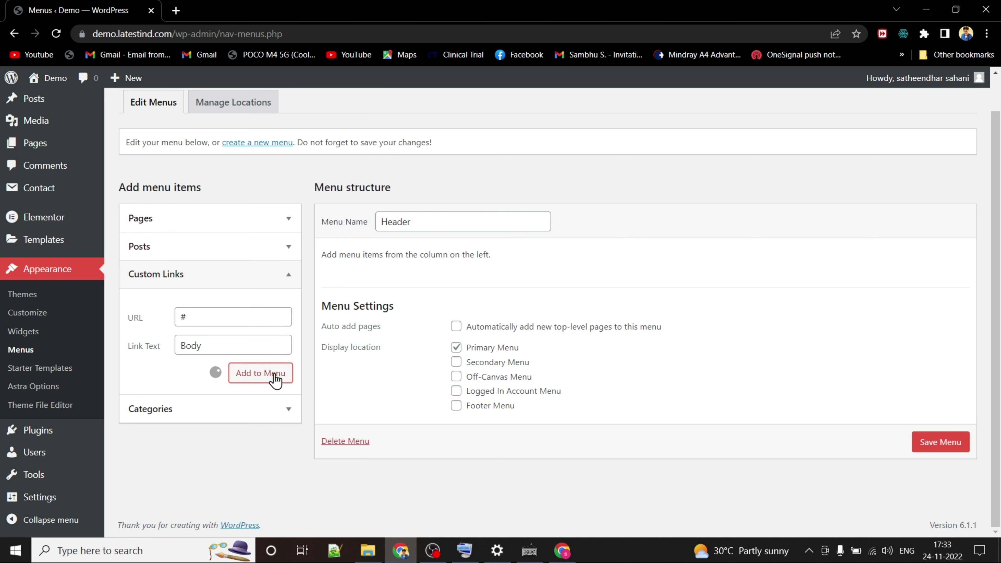
# Add a custom link to the Header menu with the URL "#" and the link text "Hair".
pyautogui.click(204, 322)
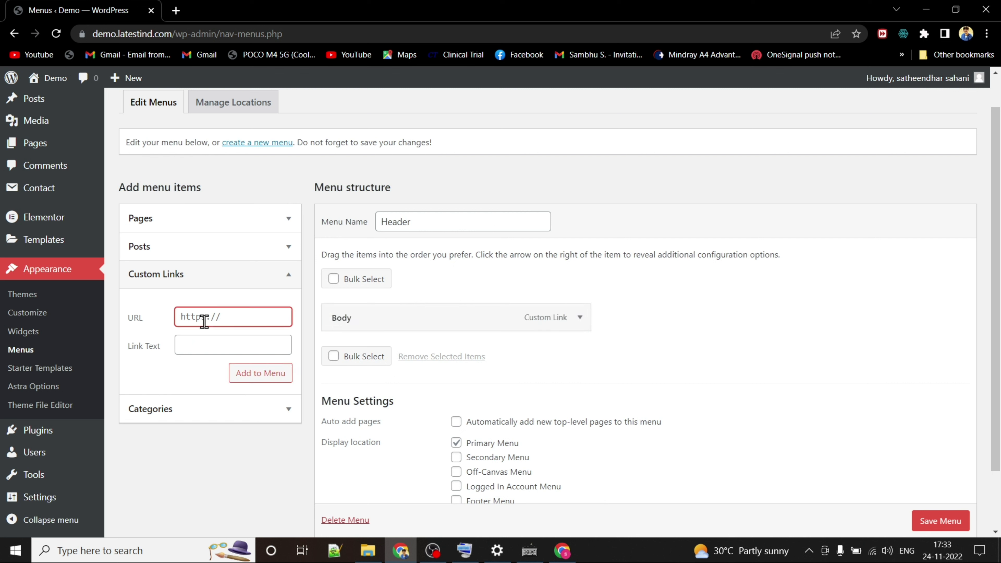
pyautogui.click(209, 346)
pyautogui.write('H')
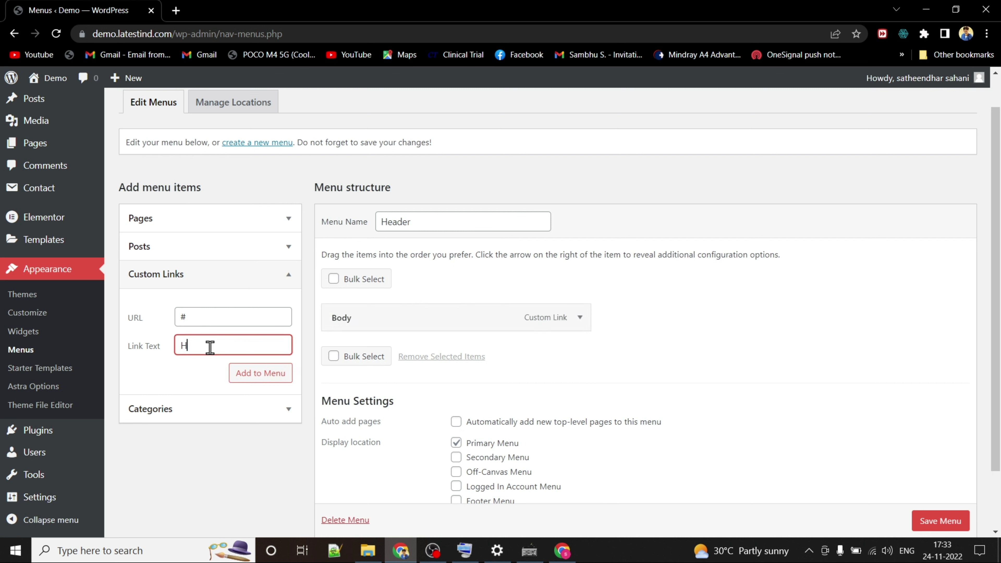
pyautogui.write('air')
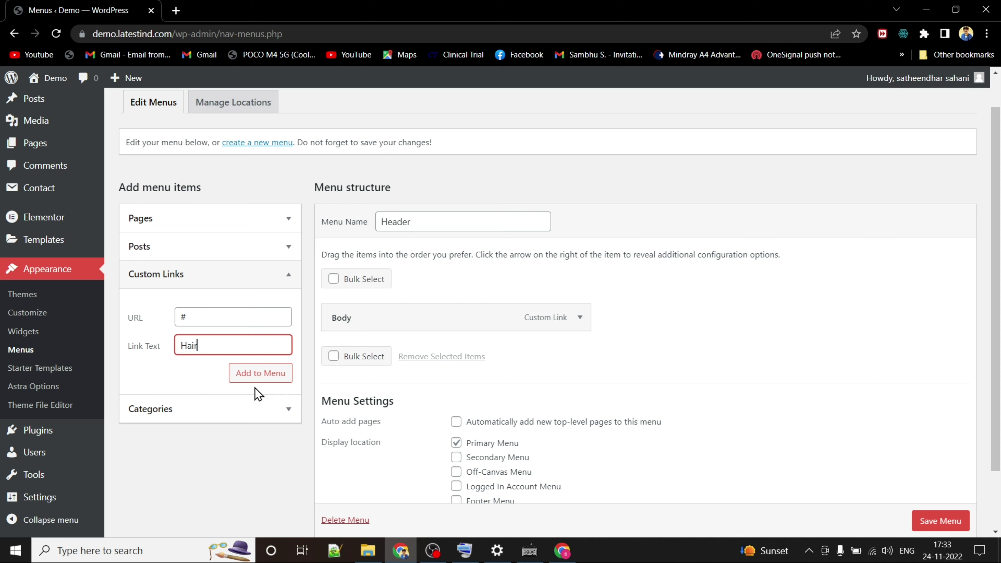
pyautogui.click(261, 378)
# Add a custom link to the Header menu with the URL "#" and the link text "Product".
pyautogui.click(199, 314)
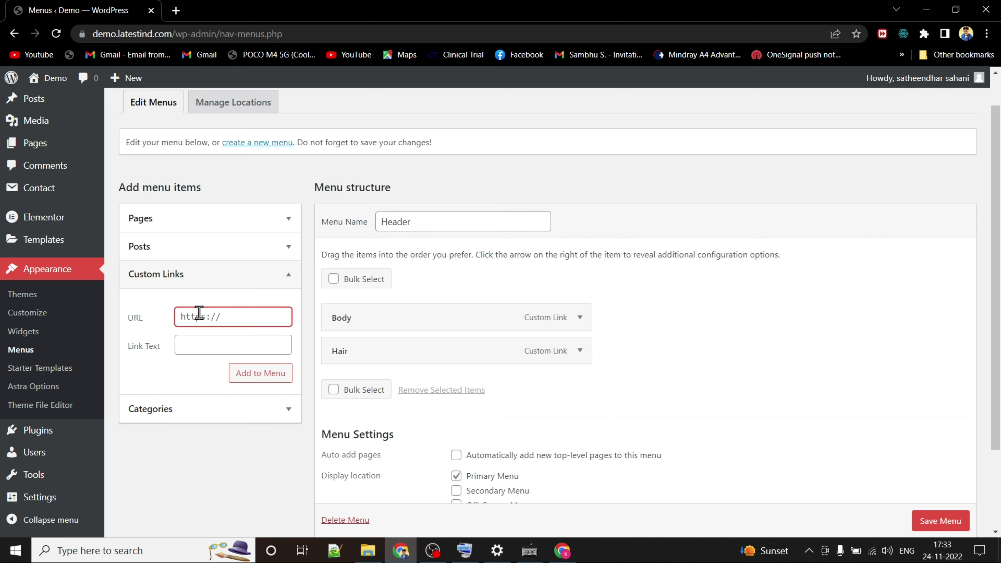
pyautogui.click(204, 350)
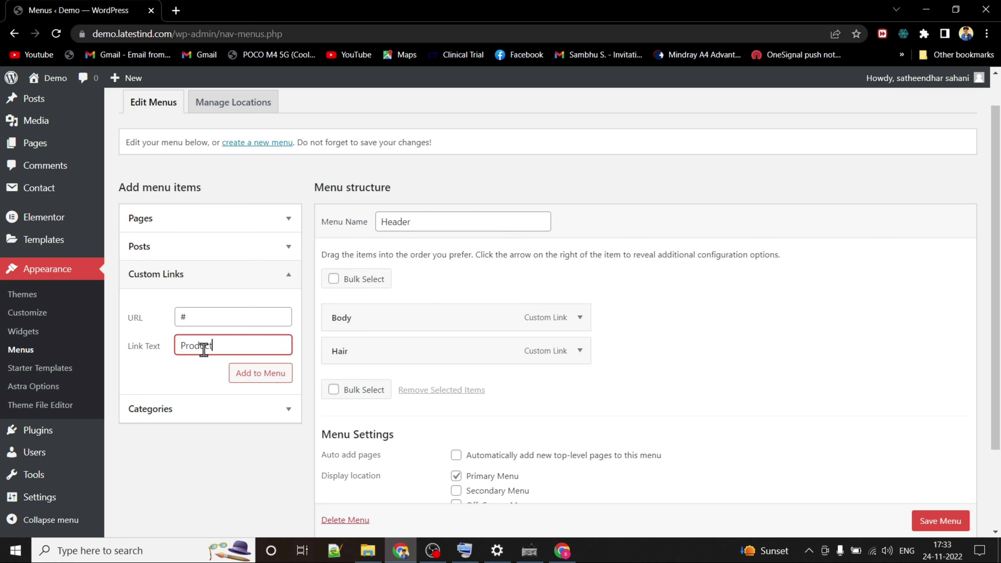
pyautogui.click(268, 373)
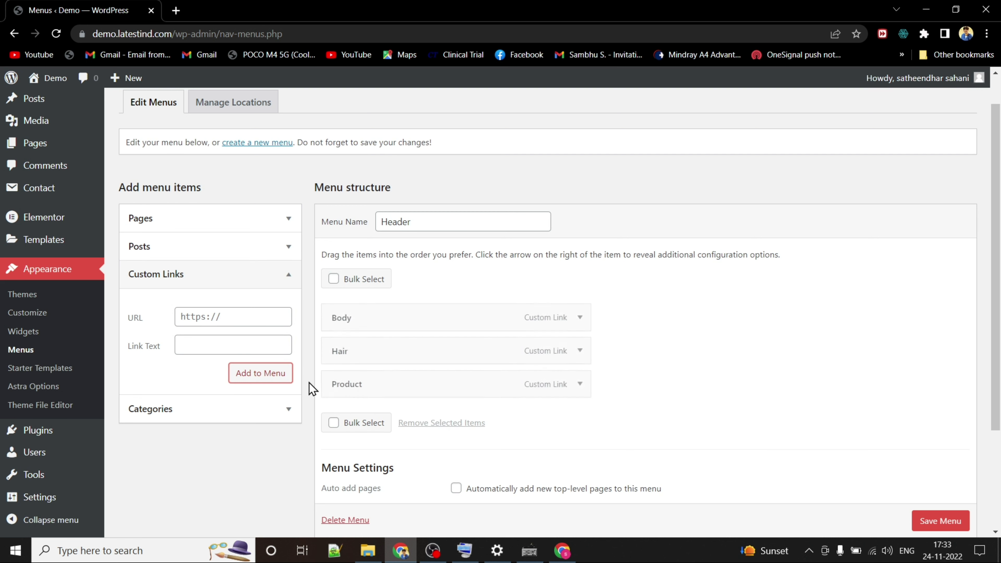
# Add a custom link to the Header menu with the URL "#" and the link text "Spa", and save the menu.
pyautogui.click(198, 318)
pyautogui.write('#')
pyautogui.click(190, 347)
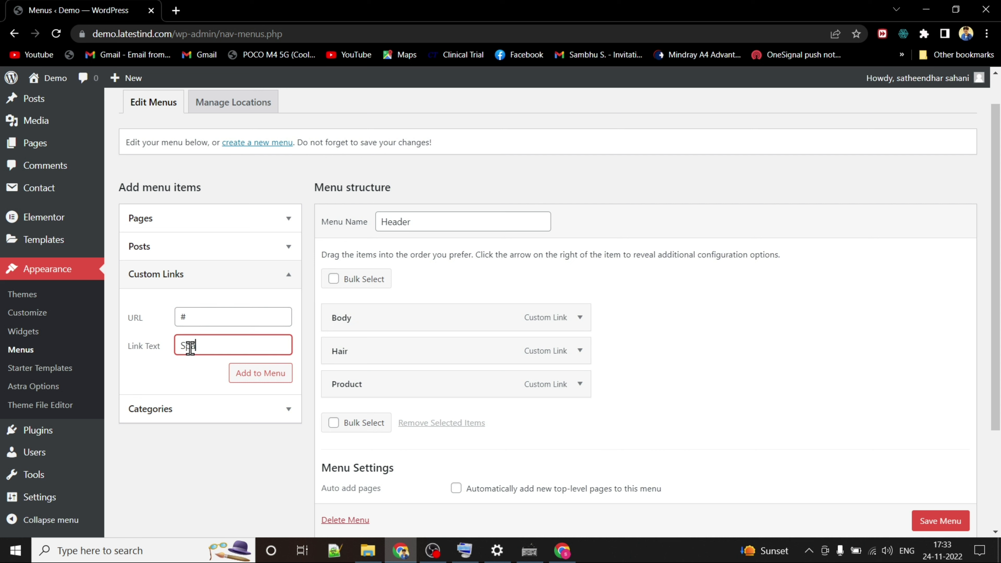
pyautogui.click(272, 373)
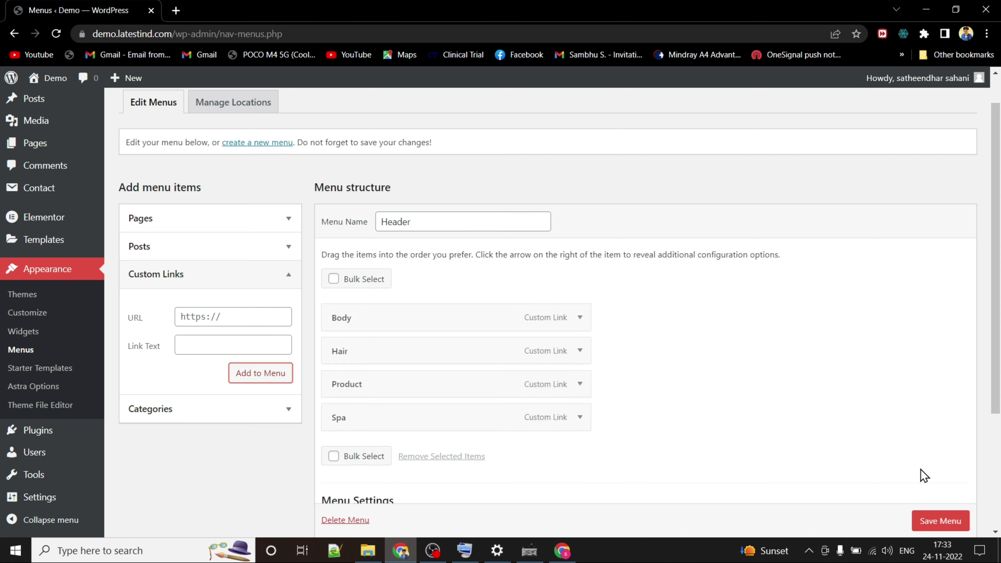
pyautogui.scroll(-2, 838, 449)
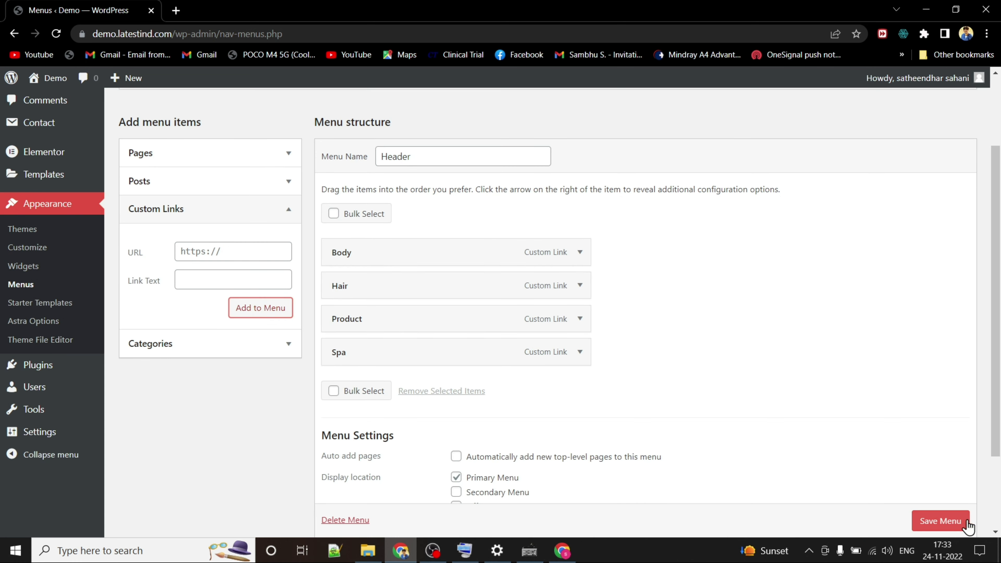
pyautogui.click(941, 521)
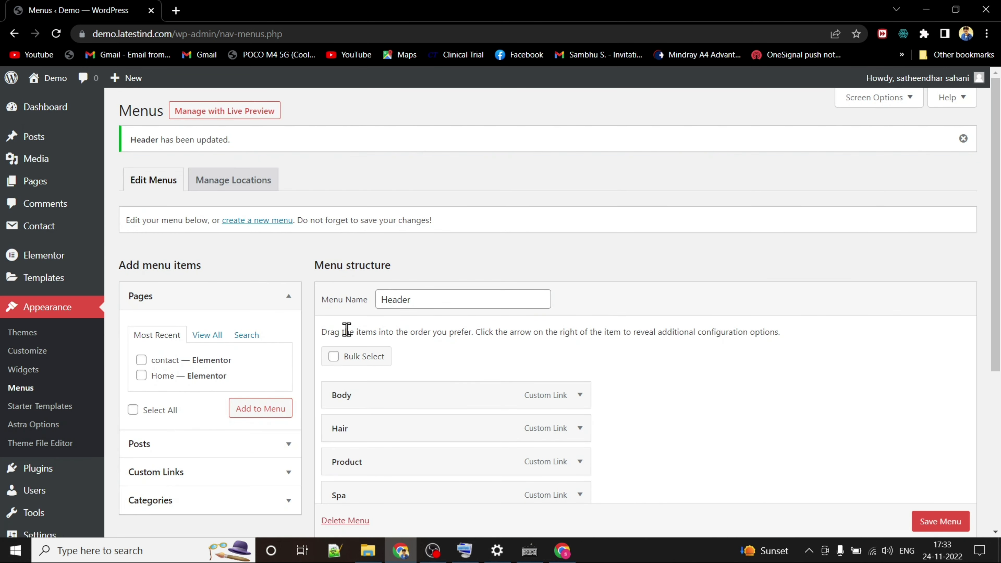
# In the site's Reading settings, make the homepage display a static page, choose Home as the homepage, and save the changes.
pyautogui.scroll(-4, 159, 231)
pyautogui.moveTo(79, 500)
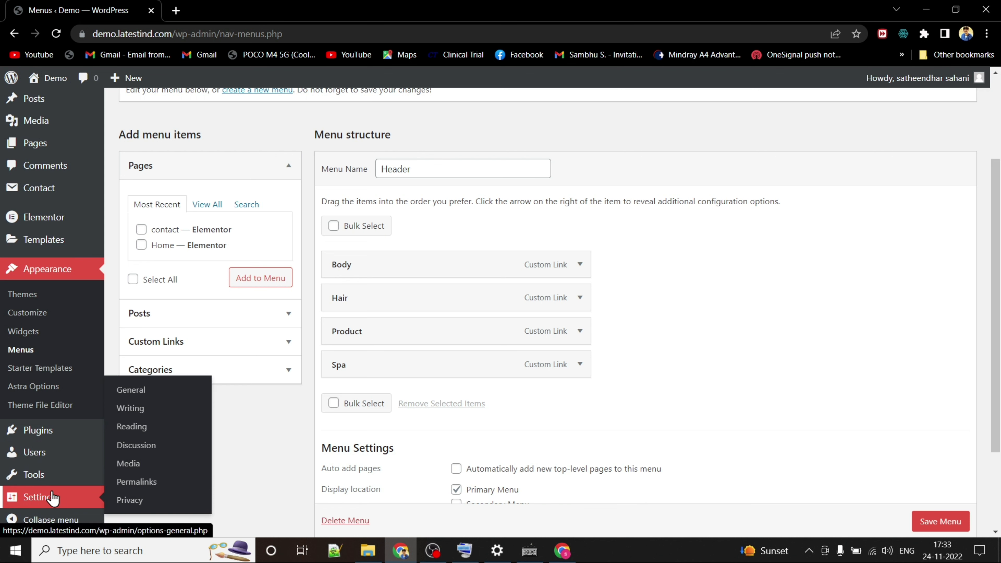
pyautogui.click(141, 429)
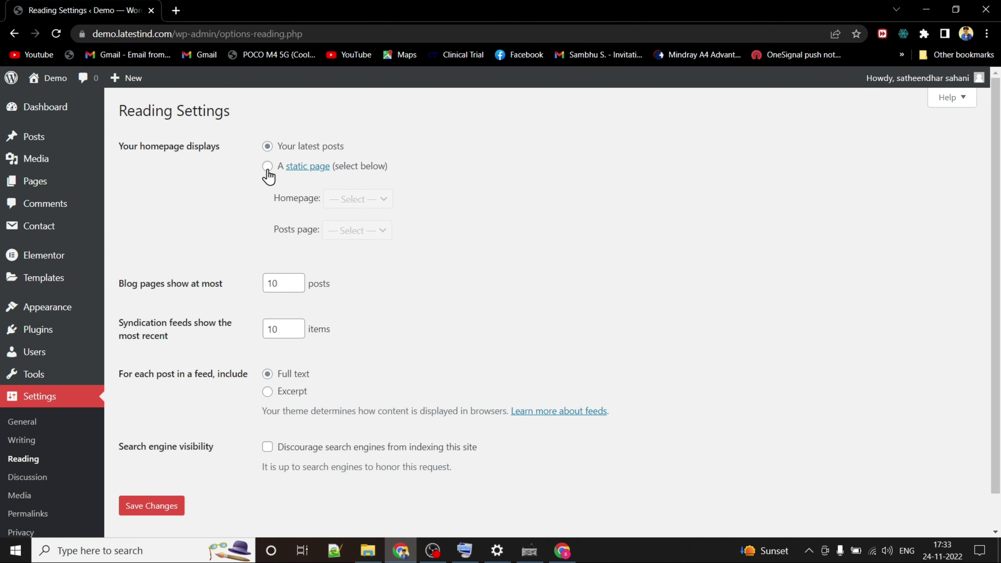
pyautogui.click(267, 168)
pyautogui.click(359, 201)
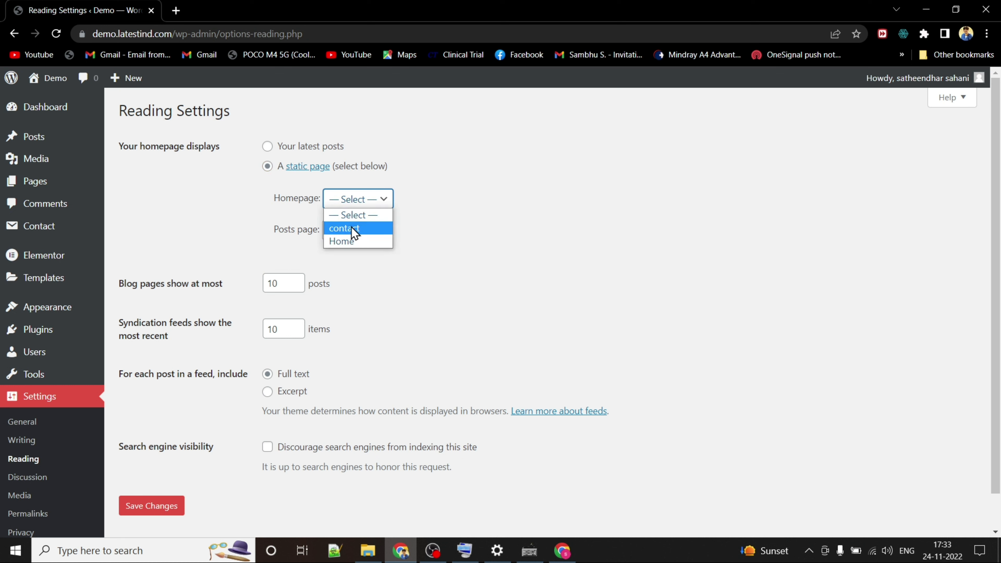
pyautogui.click(347, 241)
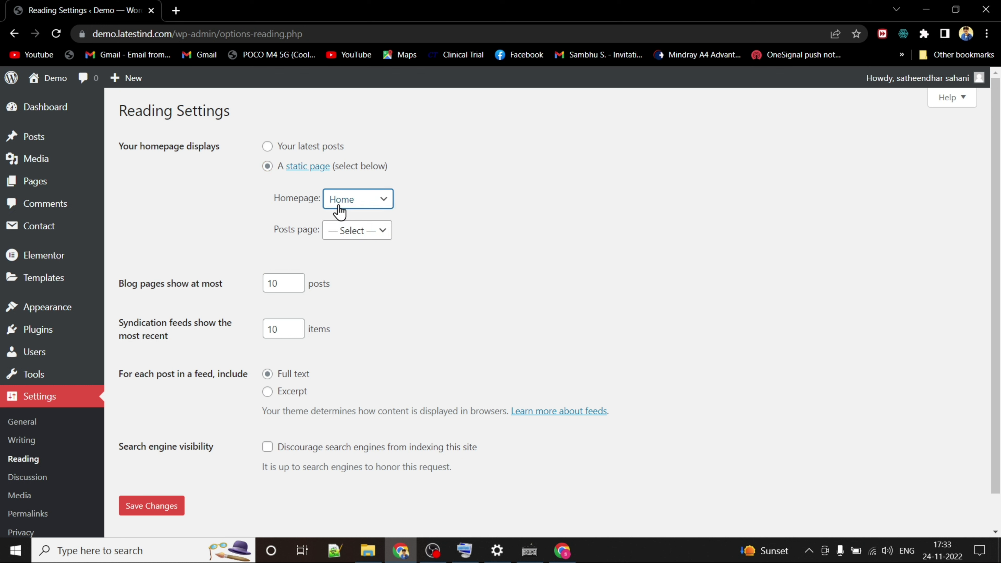
pyautogui.click(177, 507)
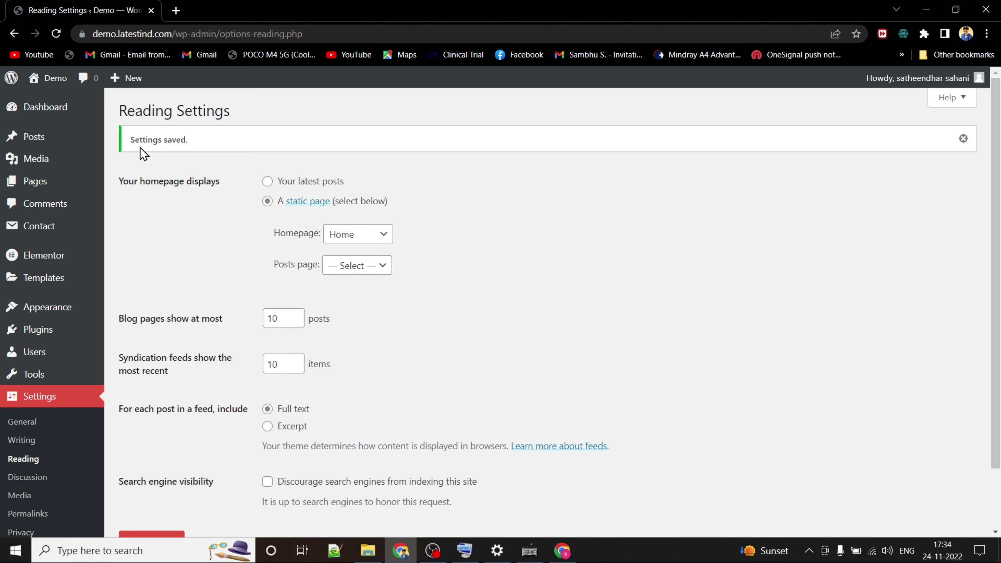
pyautogui.moveTo(128, 139); pyautogui.dragTo(200, 135)
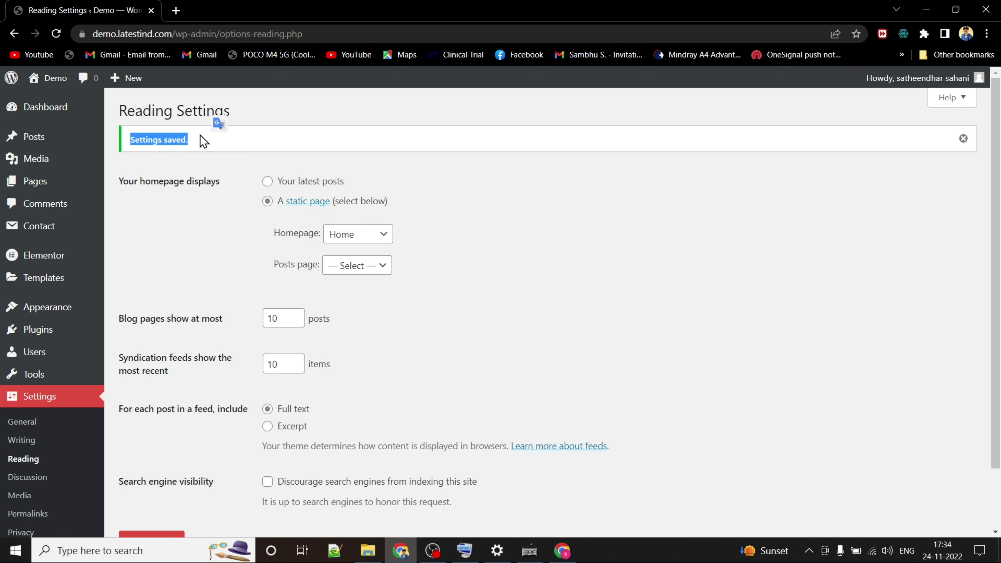
# Open the live Demo site in a new tab and examine the homepage from the header menu down to the footer.
pyautogui.rightClick(48, 76)
pyautogui.click(73, 85)
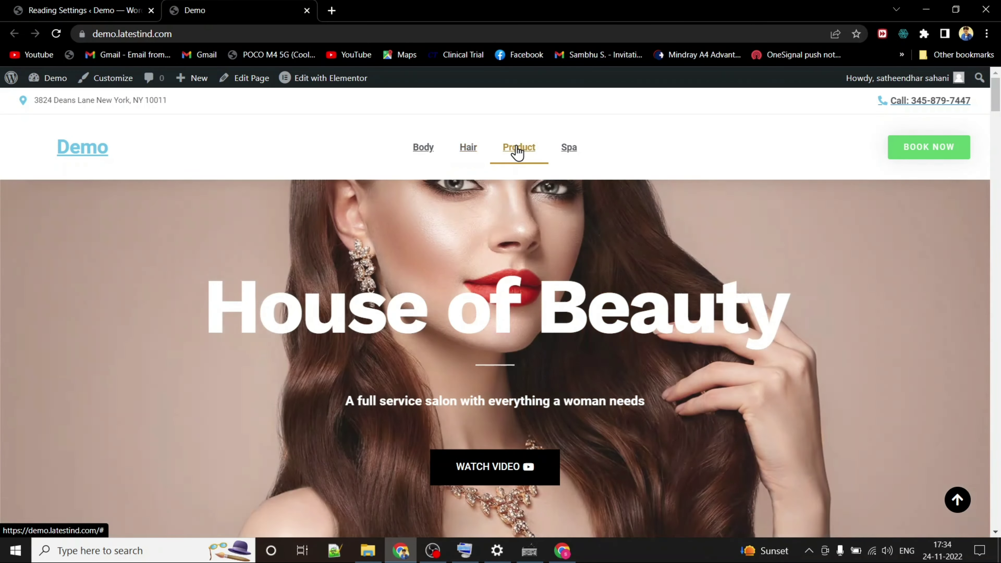
pyautogui.click(459, 204)
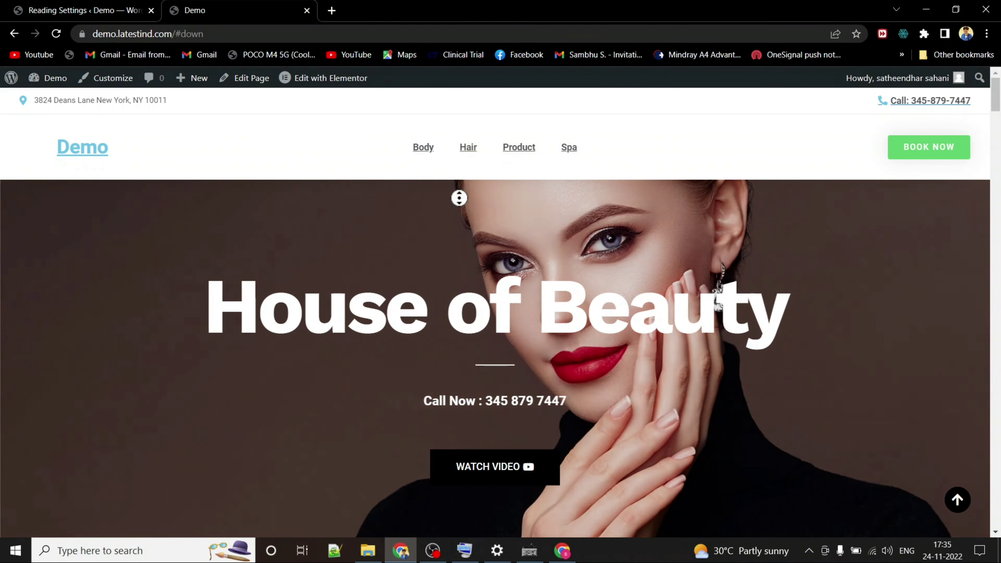
pyautogui.scroll(-10, 459, 237)
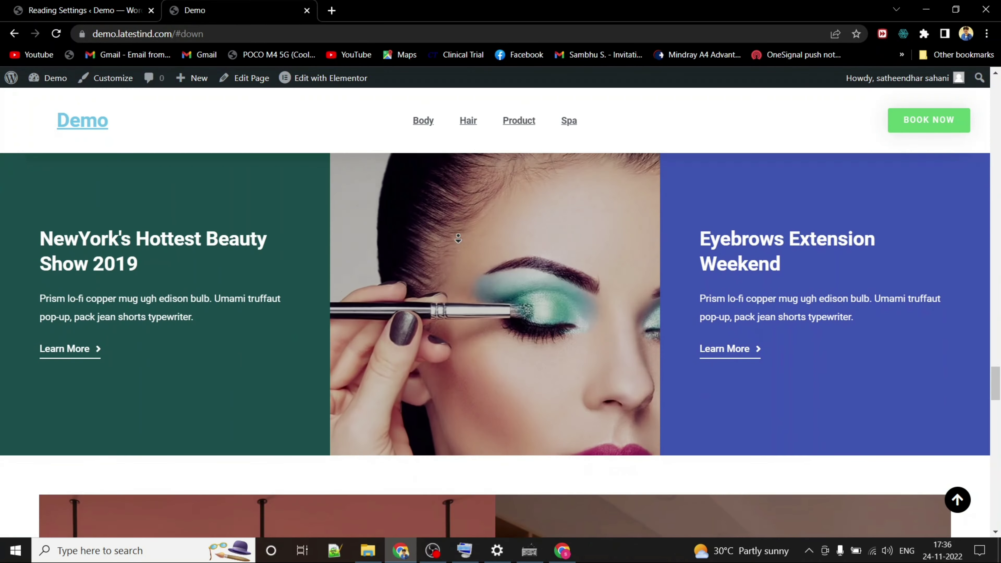
pyautogui.scroll(-7, 458, 238)
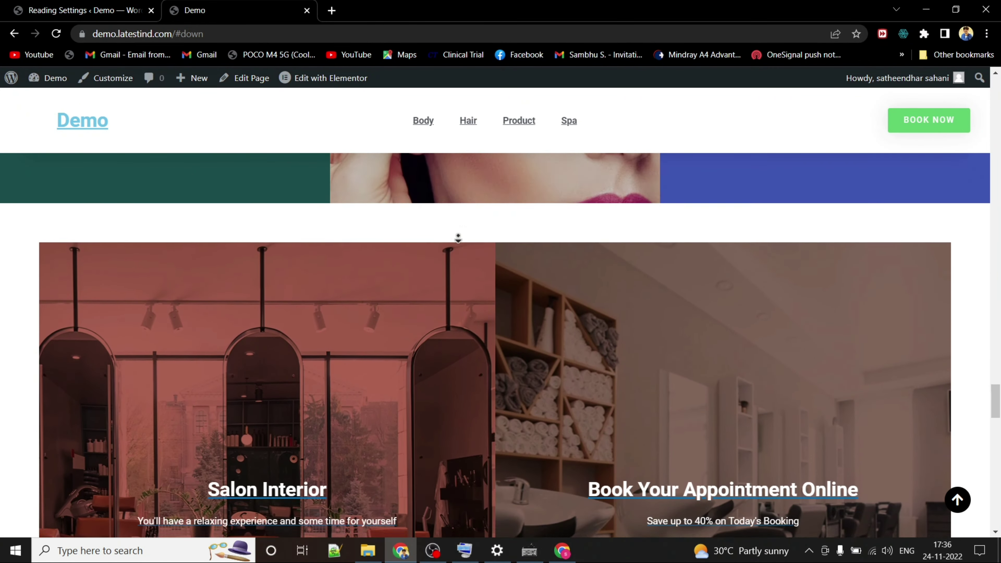
pyautogui.scroll(-6, 458, 238)
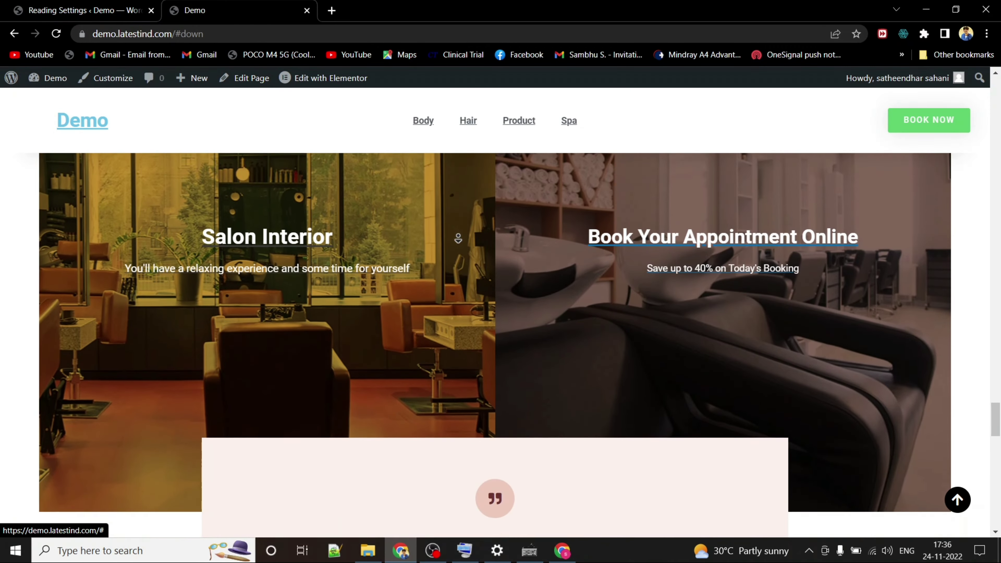
pyautogui.scroll(-6, 458, 238)
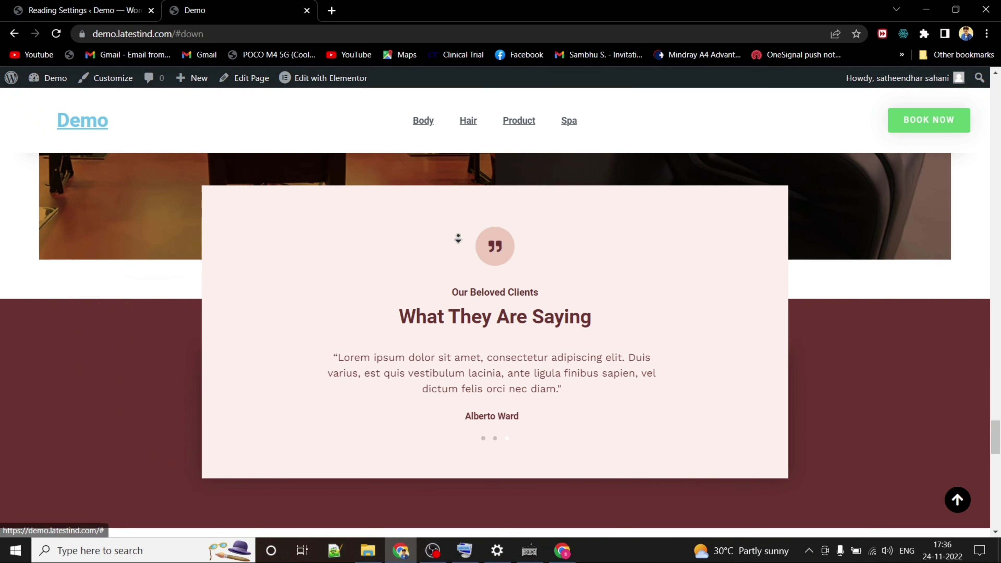
pyautogui.scroll(-6, 458, 237)
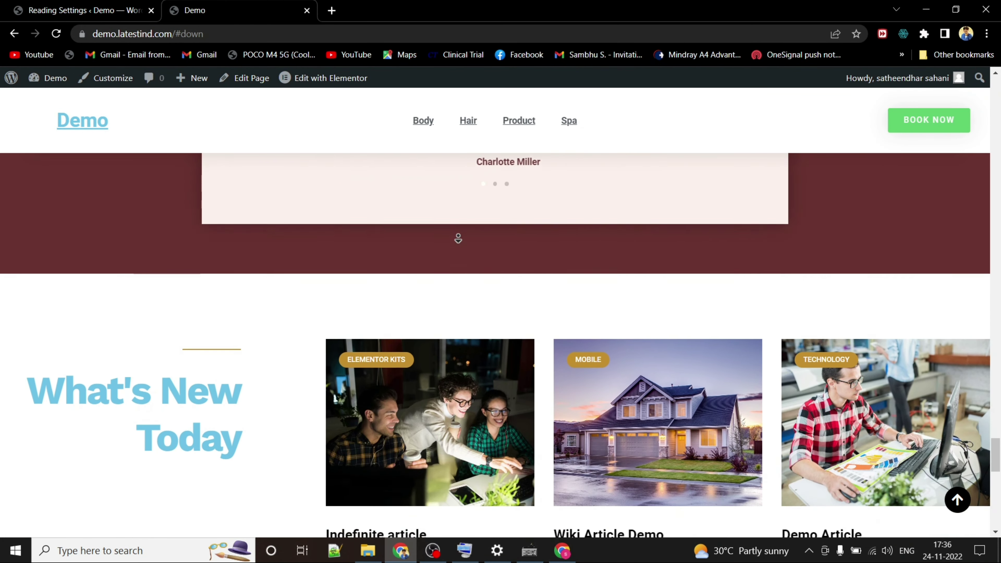
pyautogui.scroll(-6, 458, 238)
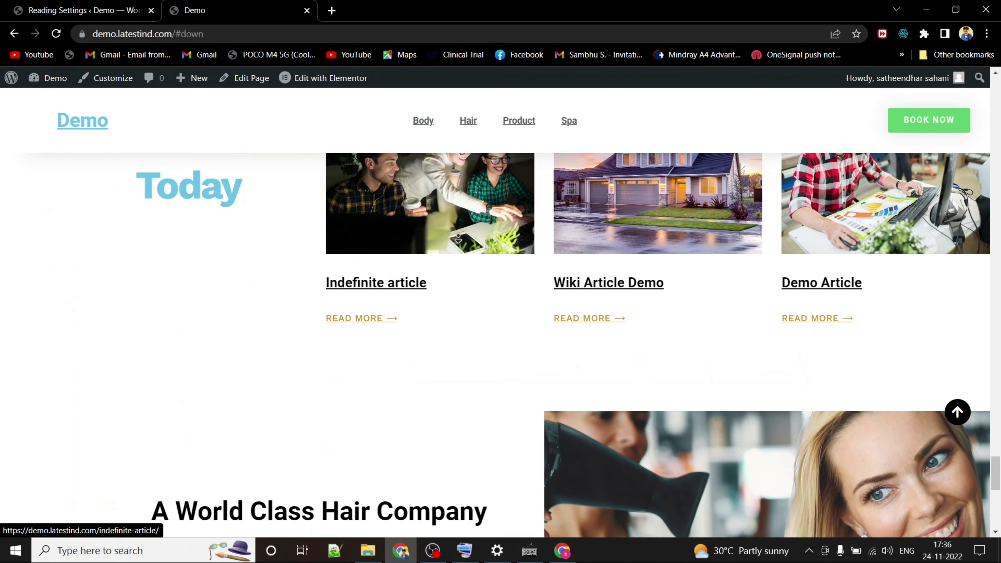
pyautogui.scroll(-6, 458, 238)
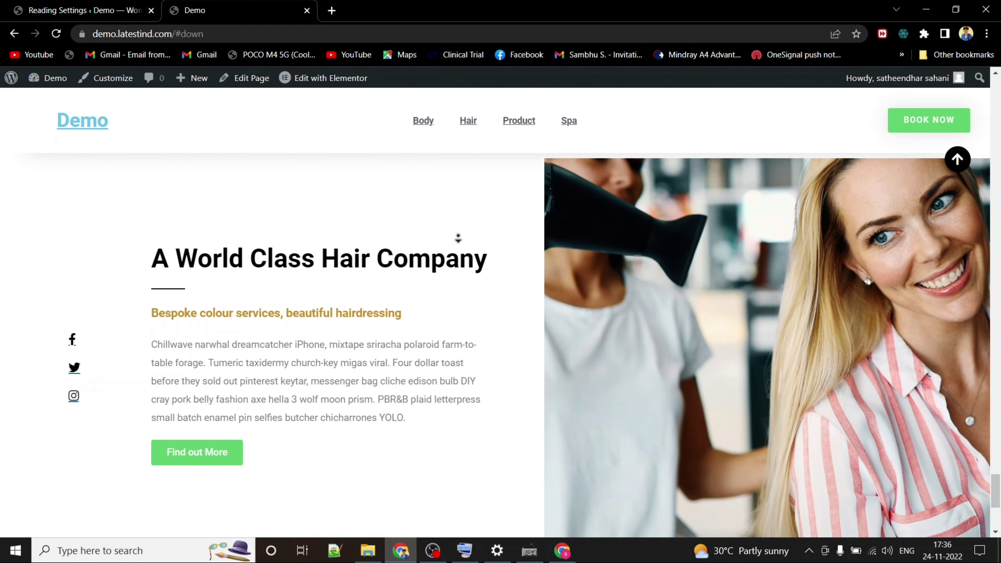
pyautogui.scroll(-6, 458, 238)
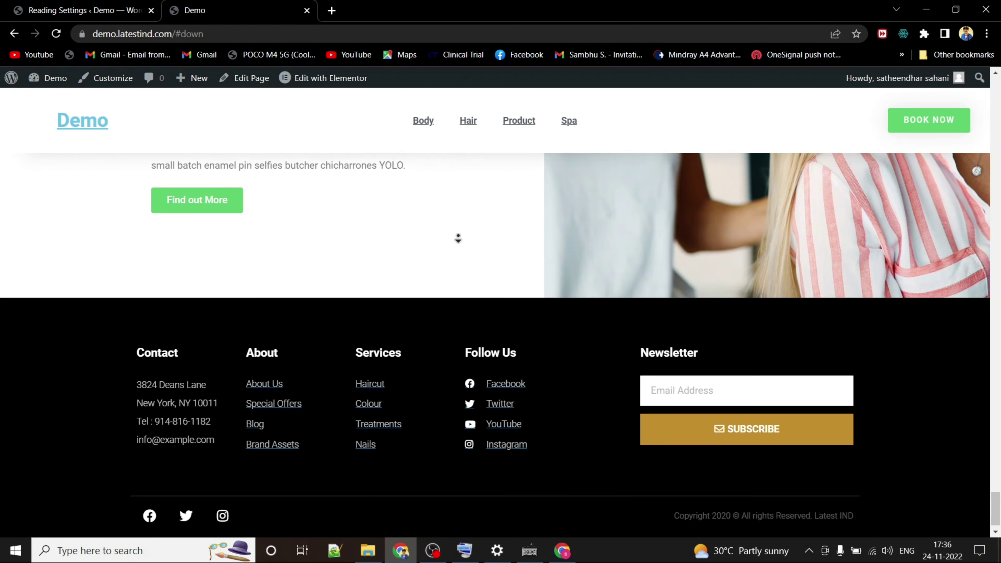
pyautogui.scroll(-1, 458, 238)
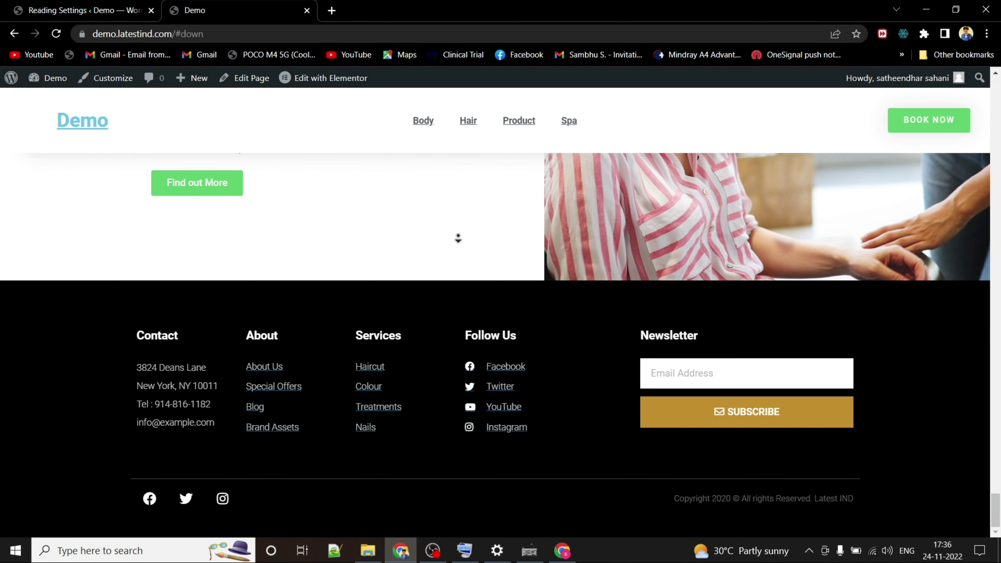
# Enter "Thank You" in the footer's Newsletter e-mail field and highlight the text.
pyautogui.click(740, 387)
pyautogui.write('Thank ')
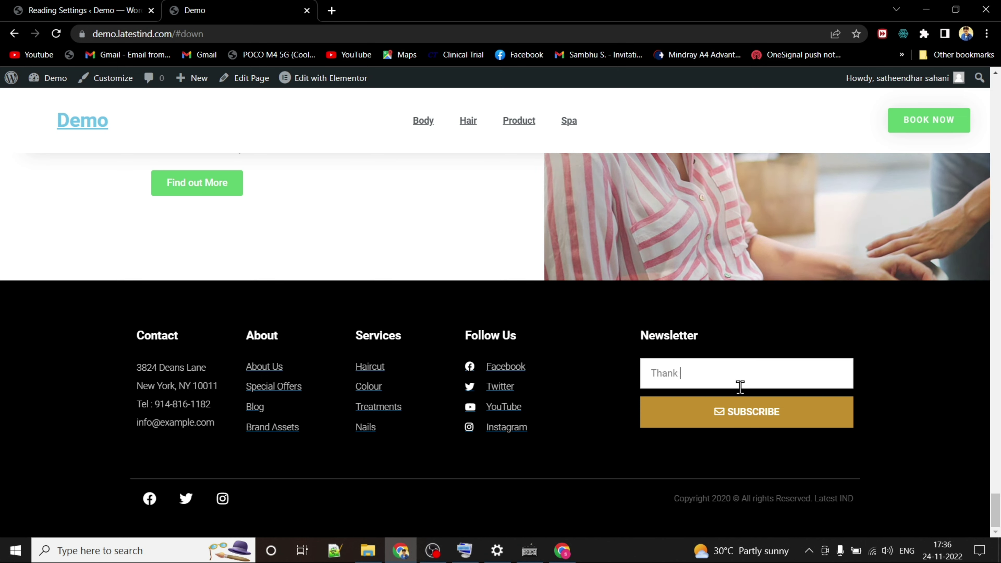
pyautogui.write('You')
pyautogui.moveTo(746, 374); pyautogui.dragTo(626, 380)
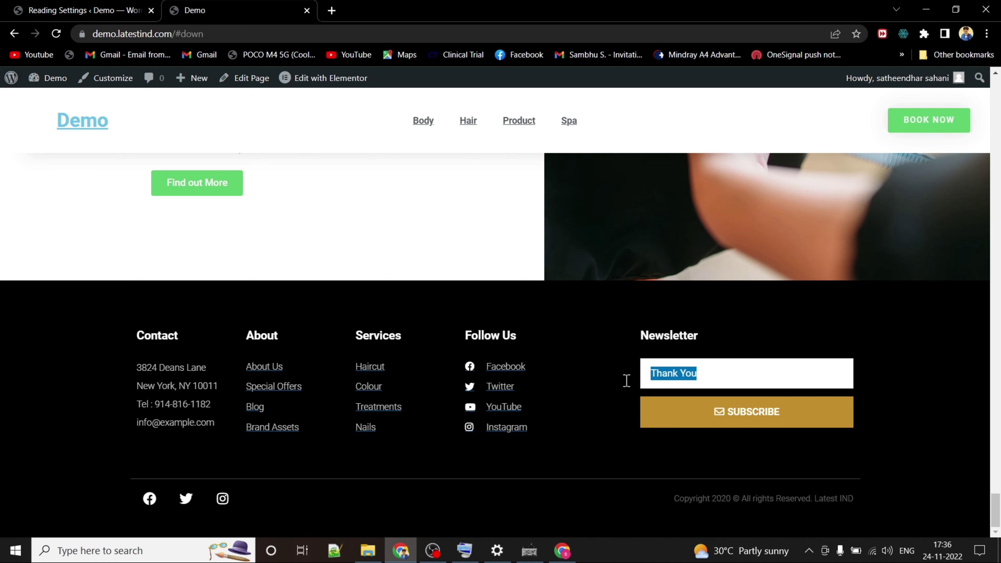